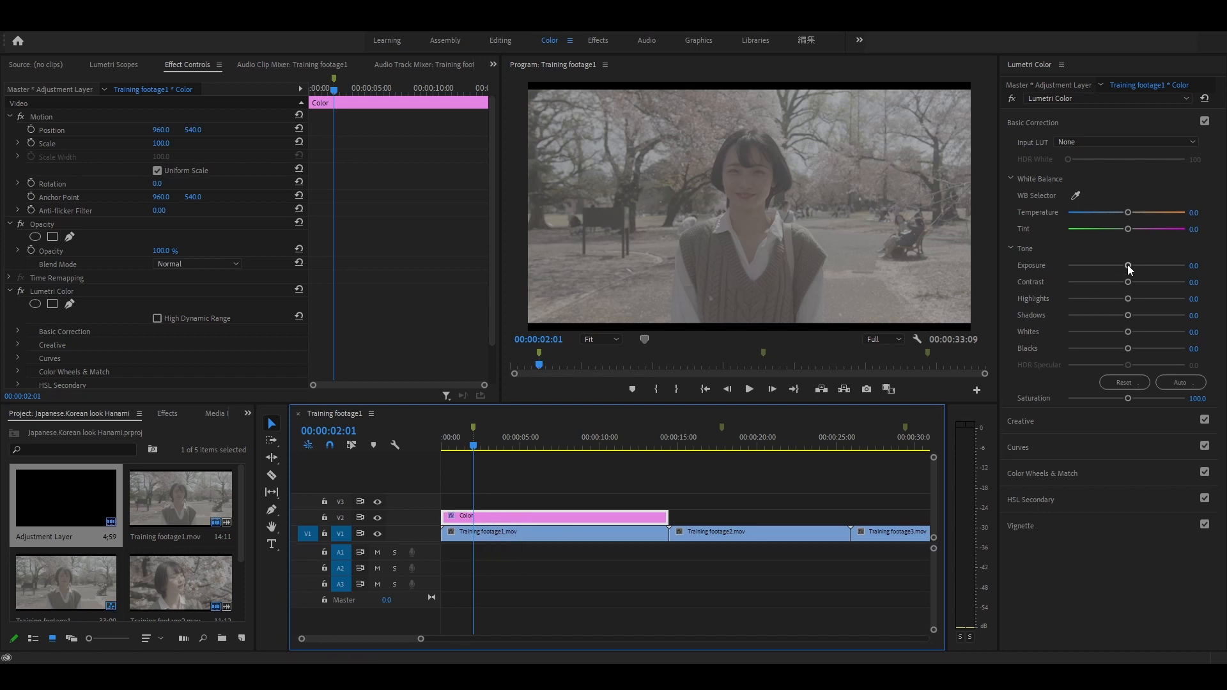
# Step: Set the Color adjustment layer's basic tone to exposure about 0.8, contrast 80, highlights about -32.6 and blacks about -51.1
pyautogui.moveTo(1128, 266); pyautogui.dragTo(1142, 282)
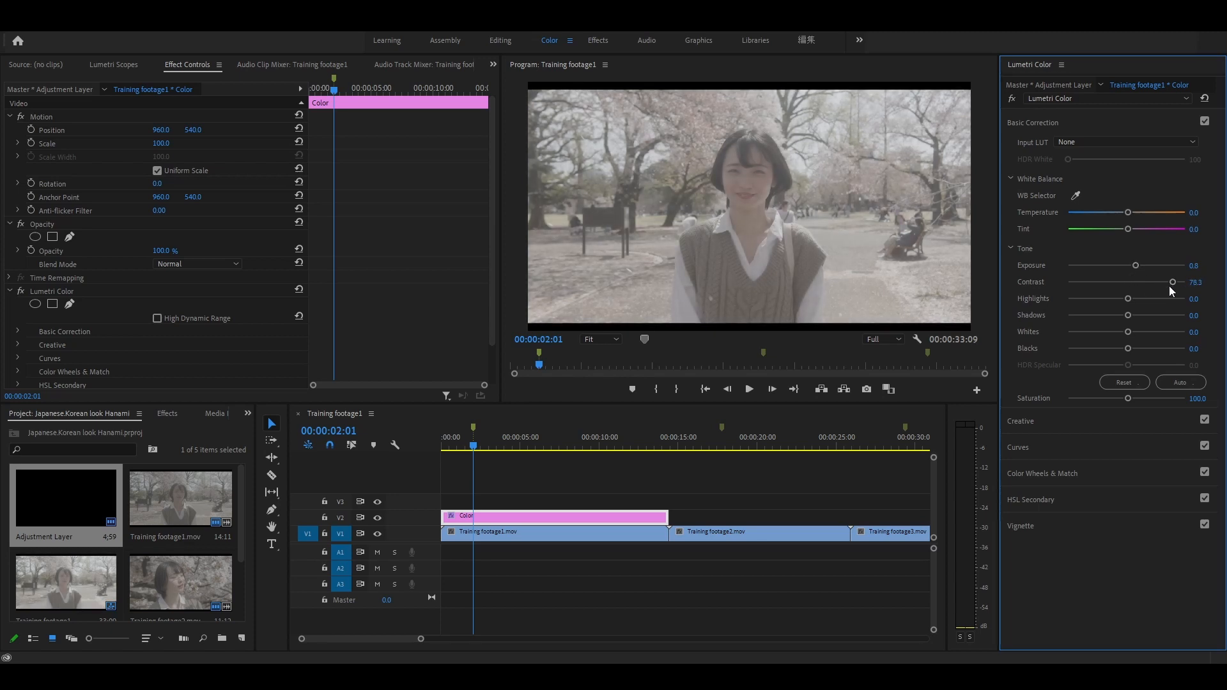
pyautogui.click(1203, 280)
pyautogui.write('80')
pyautogui.press('Return')
pyautogui.moveTo(1130, 298); pyautogui.dragTo(1108, 301)
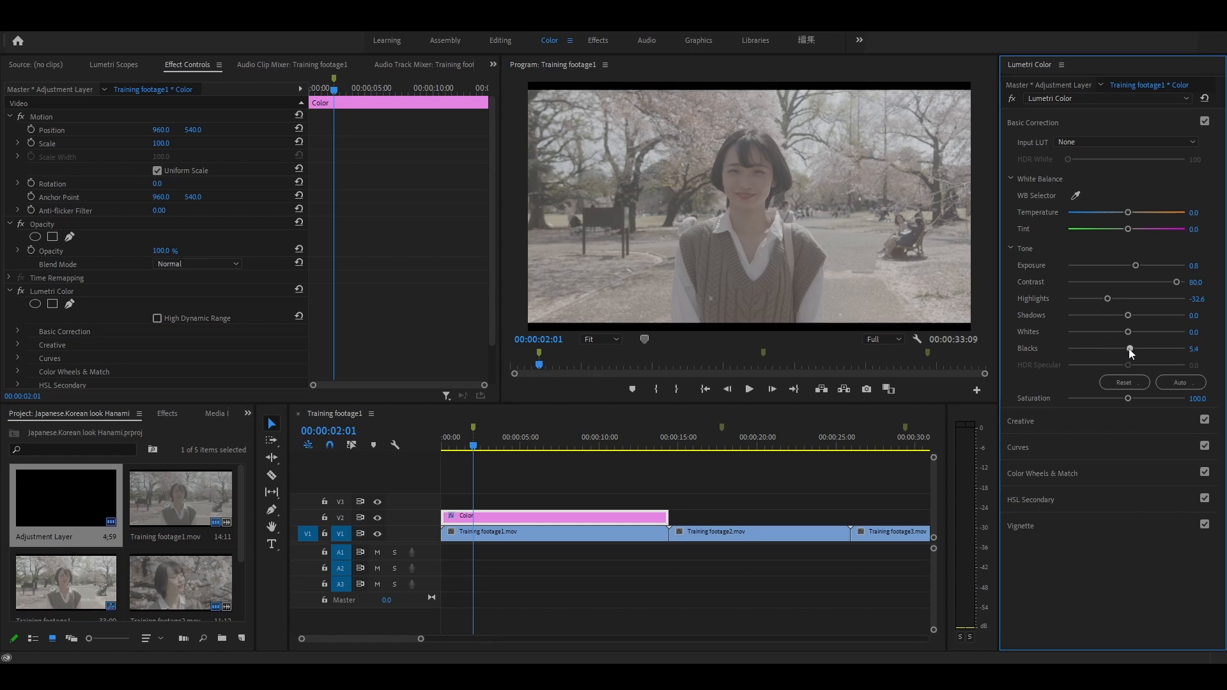
pyautogui.moveTo(1128, 348); pyautogui.dragTo(1097, 348)
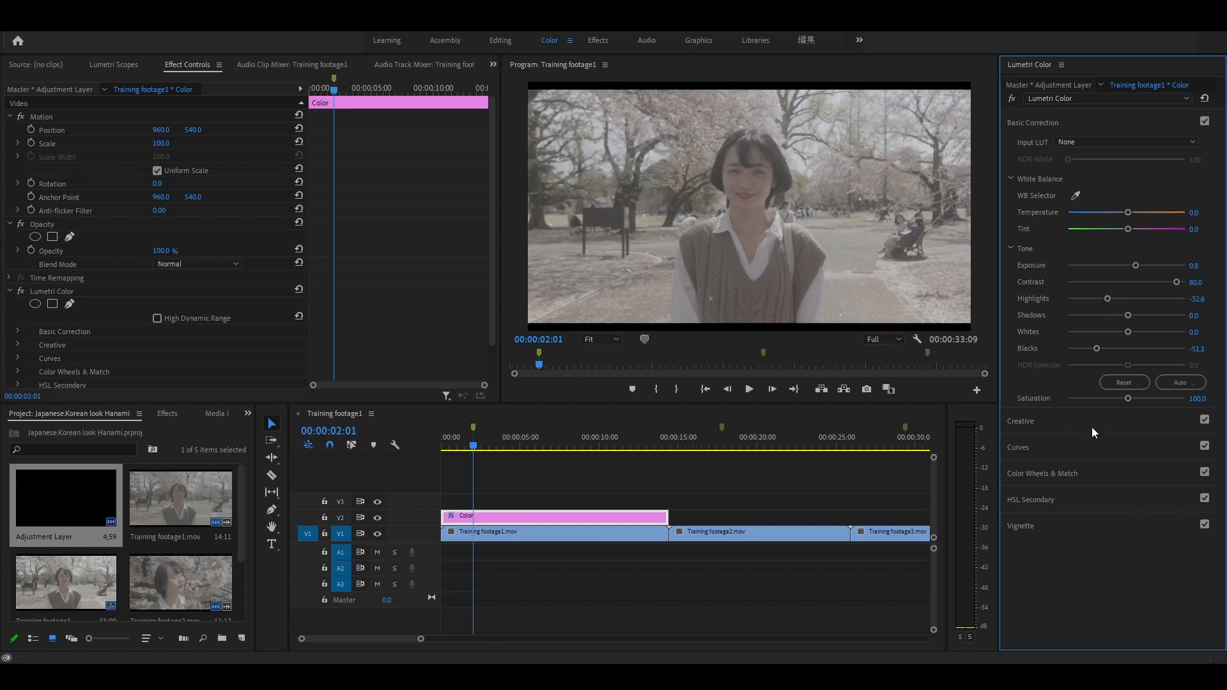
# Step: Raise the Basic Correction saturation to 200 and set the white balance to temperature about -10.9 and tint -2
pyautogui.moveTo(1127, 399); pyautogui.dragTo(1156, 403)
pyautogui.moveTo(1128, 212); pyautogui.dragTo(1121, 216)
pyautogui.moveTo(1129, 229); pyautogui.dragTo(1123, 229)
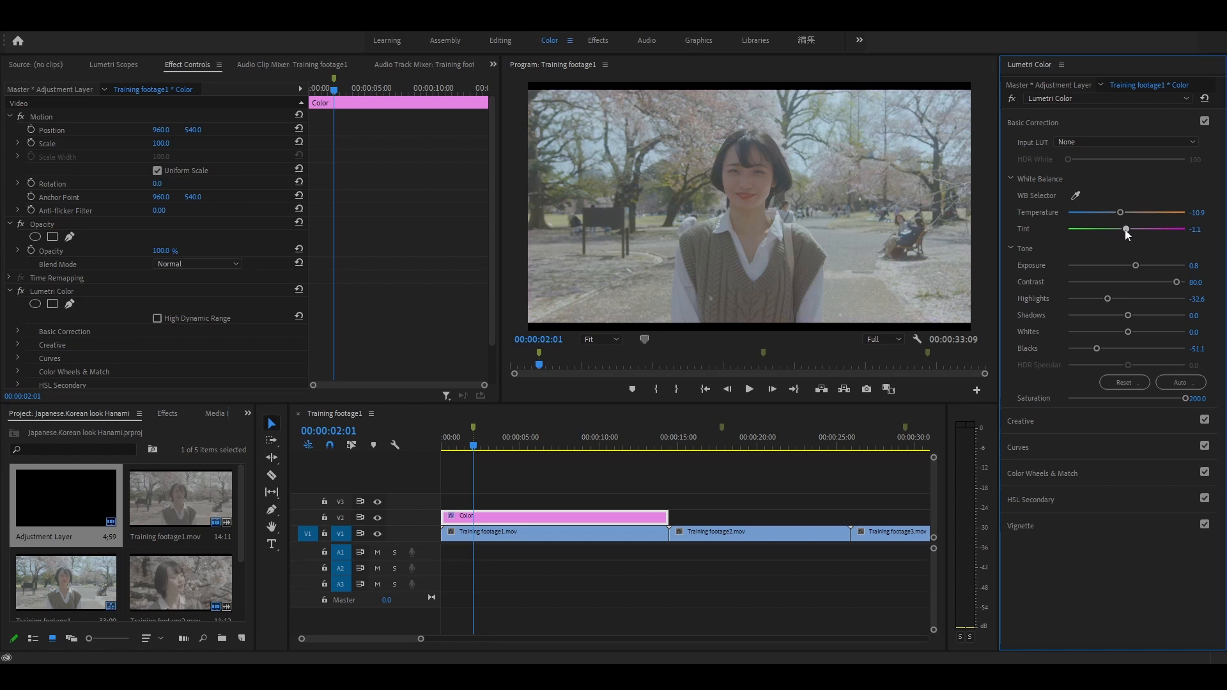
pyautogui.click(1197, 229)
pyautogui.write('-')
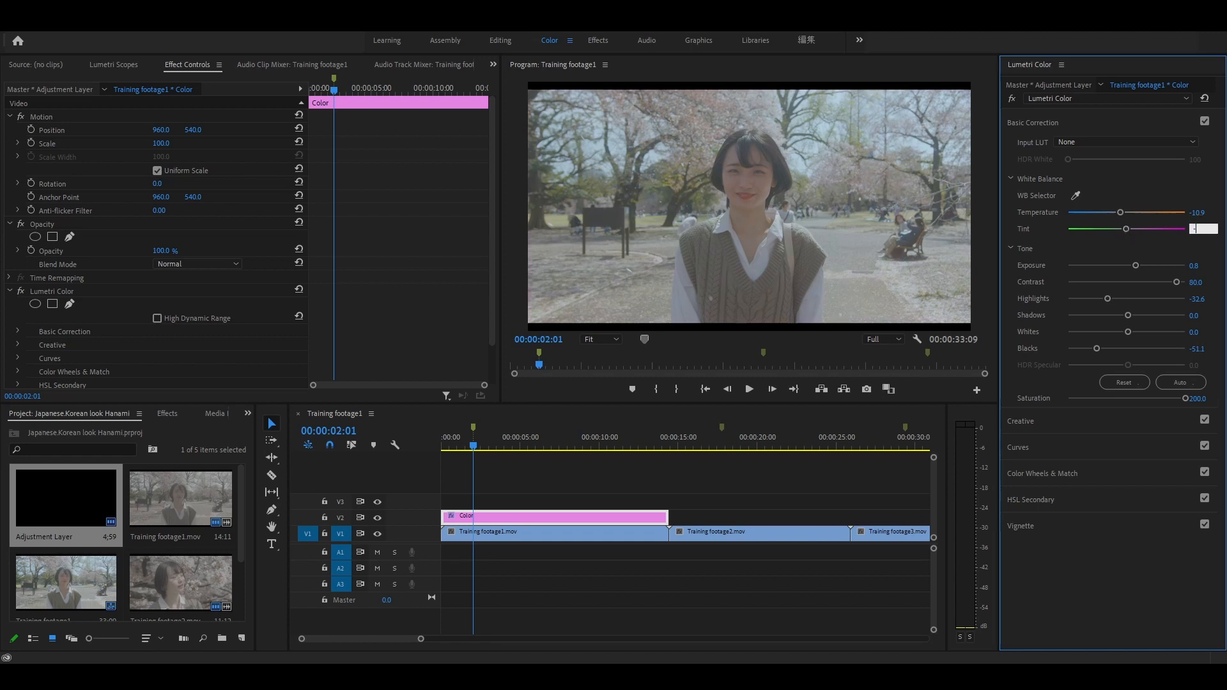
pyautogui.write('2')
pyautogui.press('Return')
# Step: Set the Creative Sharpen amount to 15 on the Color adjustment layer
pyautogui.click(1097, 427)
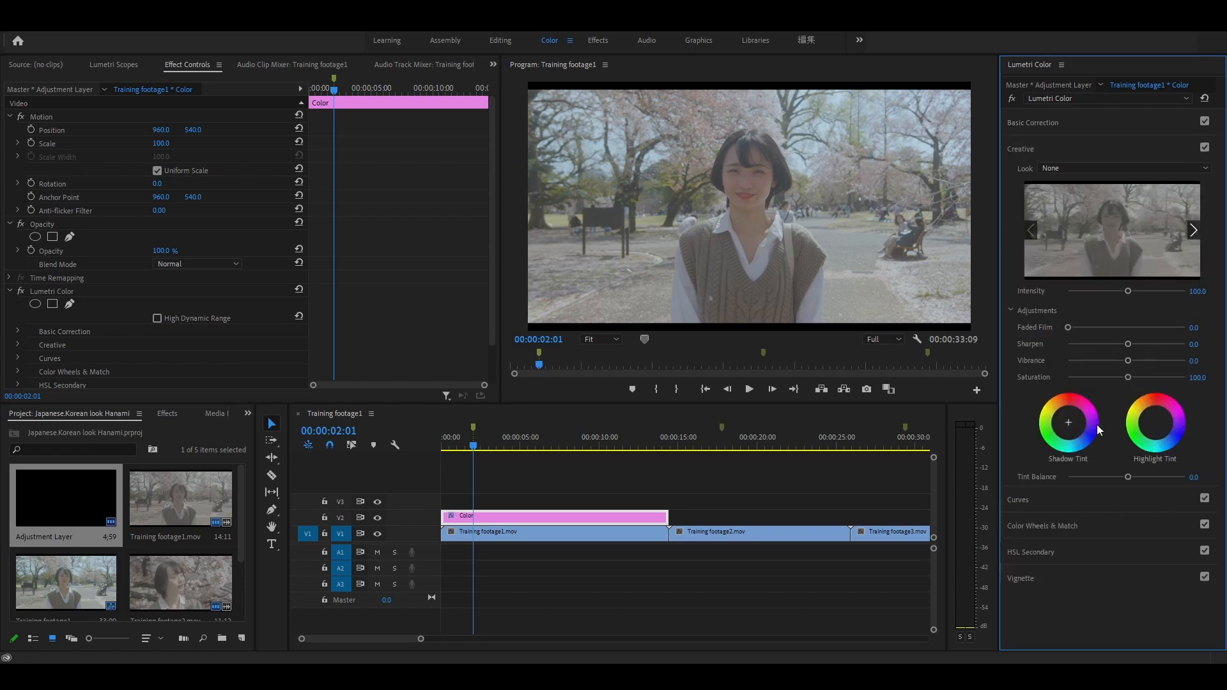
pyautogui.click(1197, 343)
pyautogui.write('15')
pyautogui.press('Return')
pyautogui.click(1072, 146)
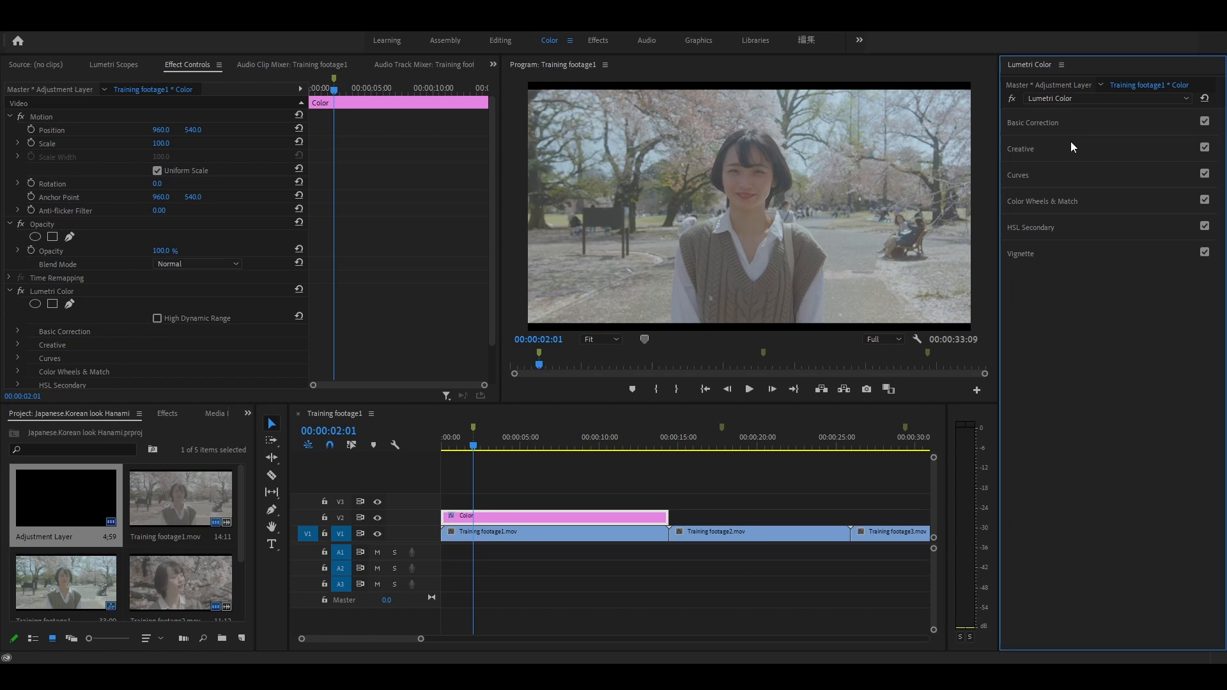
# Step: Shape the white RGB curve into an S-curve with three points: raised midtones, slightly lowered shadows and moderately lifted highlights
pyautogui.click(1071, 175)
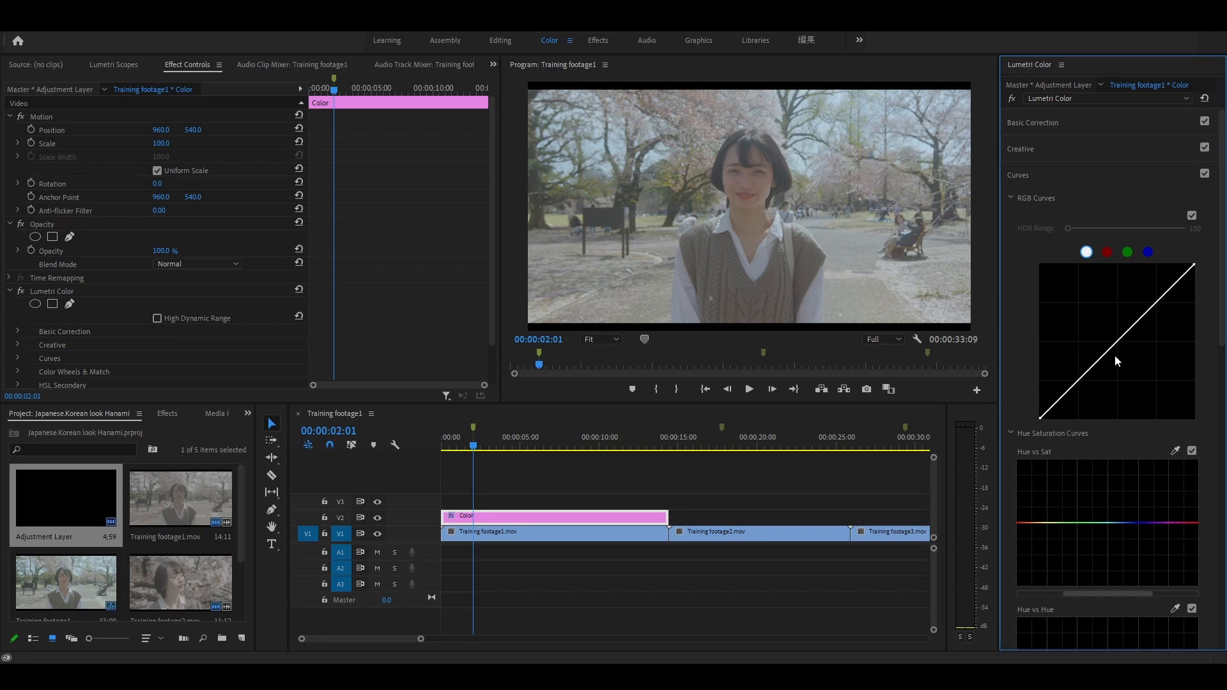
pyautogui.moveTo(1119, 341); pyautogui.dragTo(1112, 335)
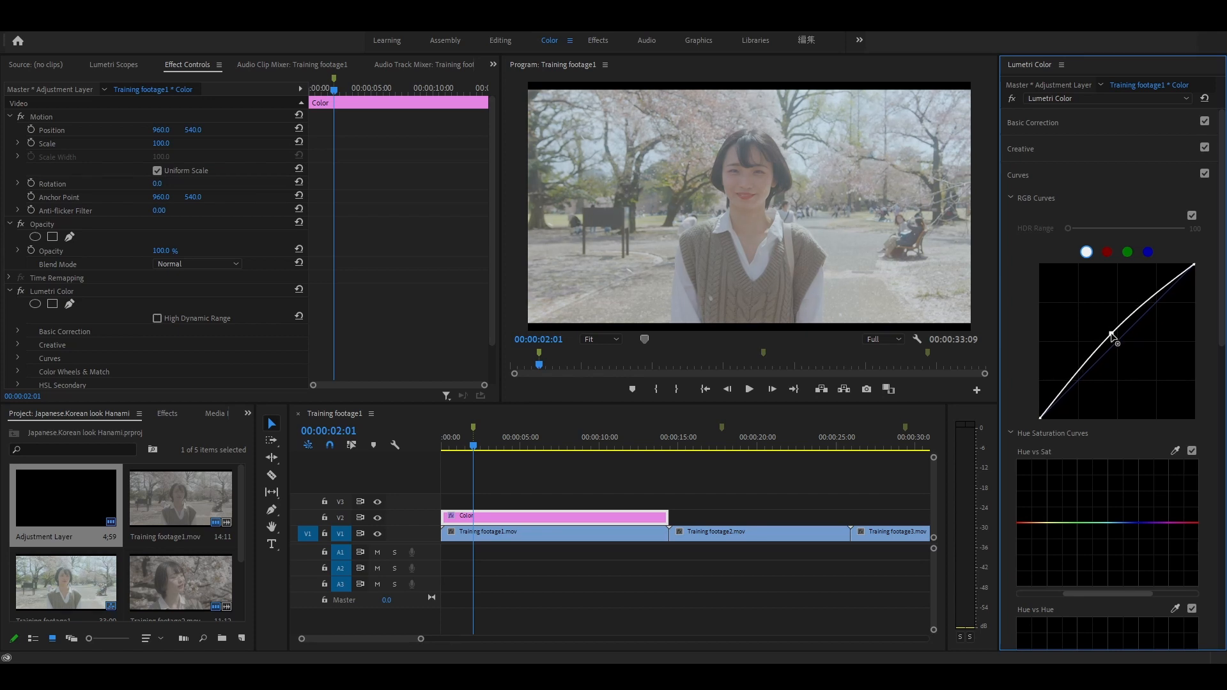
pyautogui.click(1079, 382)
pyautogui.moveTo(1079, 382); pyautogui.dragTo(1082, 385)
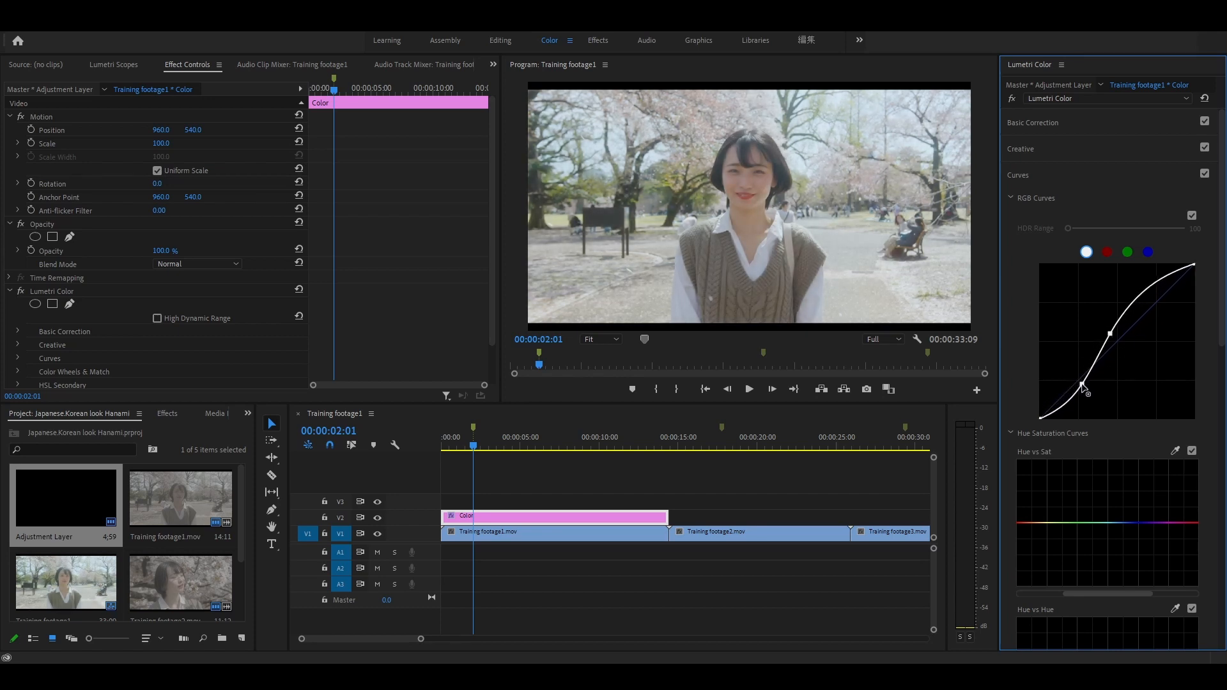
pyautogui.click(1149, 287)
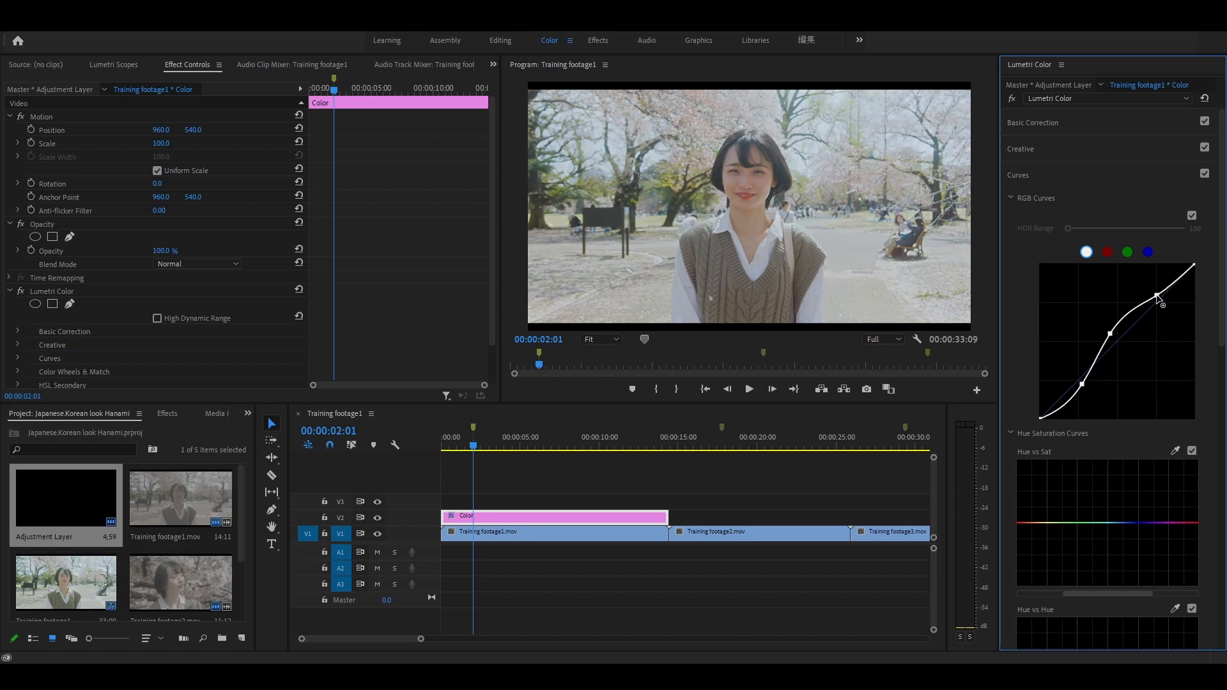
pyautogui.moveTo(1150, 288); pyautogui.dragTo(1150, 291)
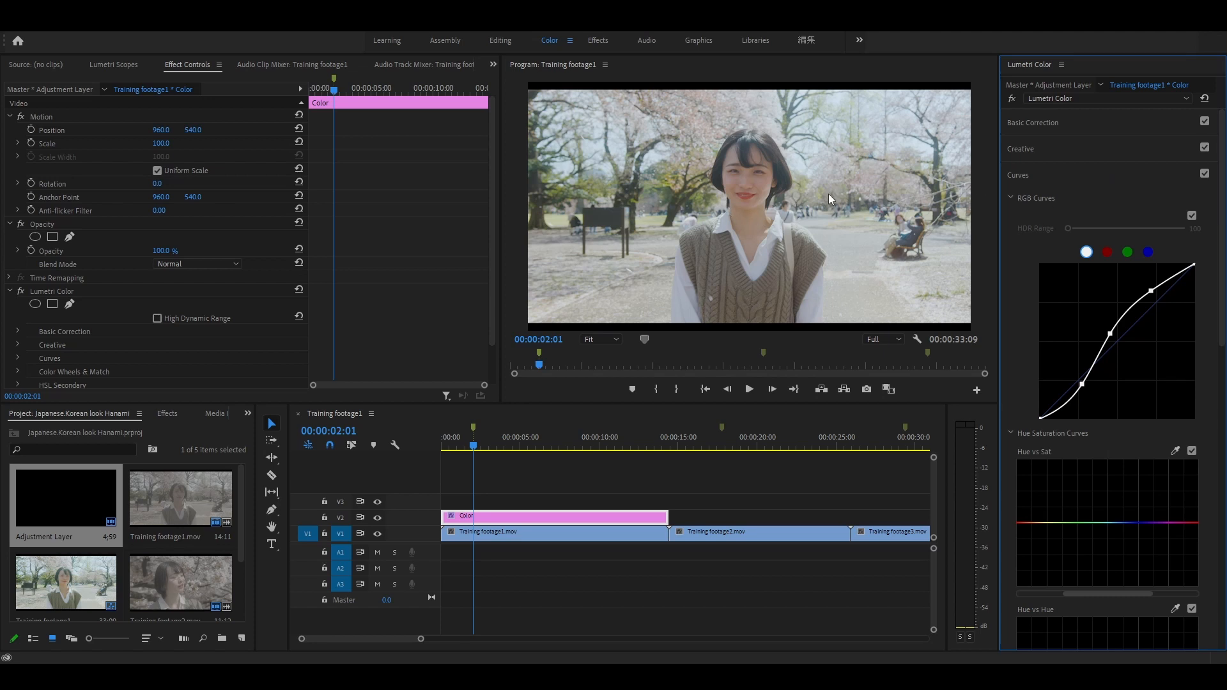
pyautogui.click(1068, 176)
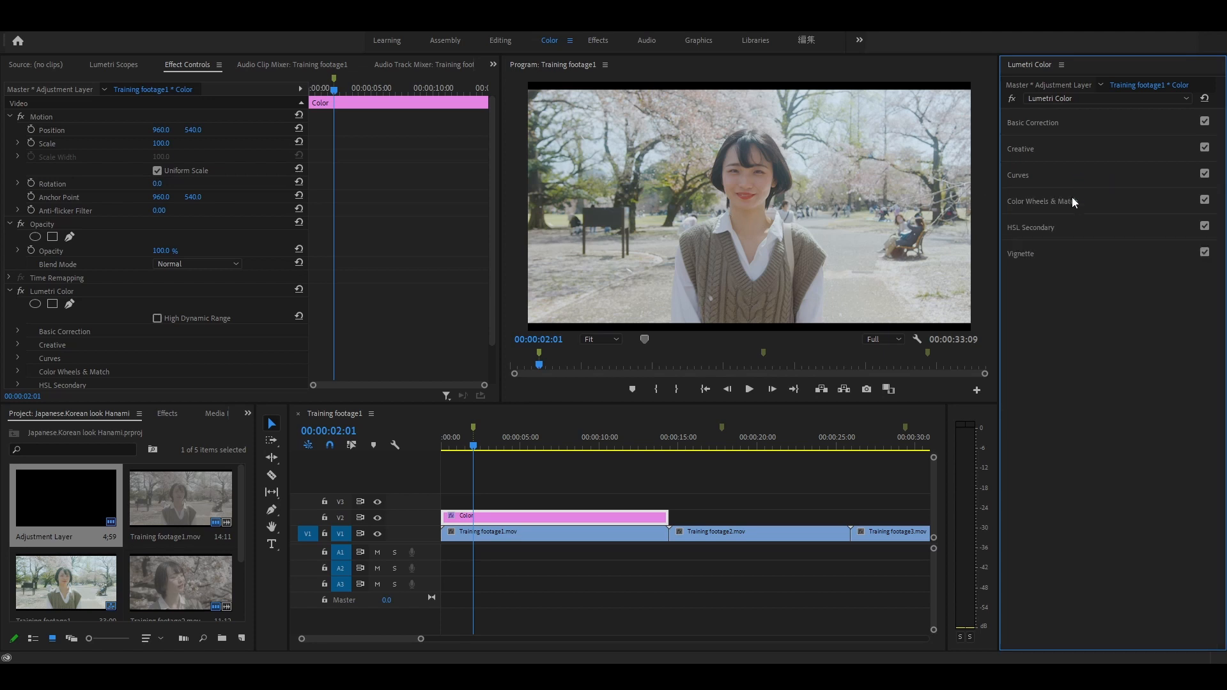
# Step: Balance the color wheels, shifting shadows and highlights slightly toward cyan and midtones slightly toward orange
pyautogui.click(1071, 199)
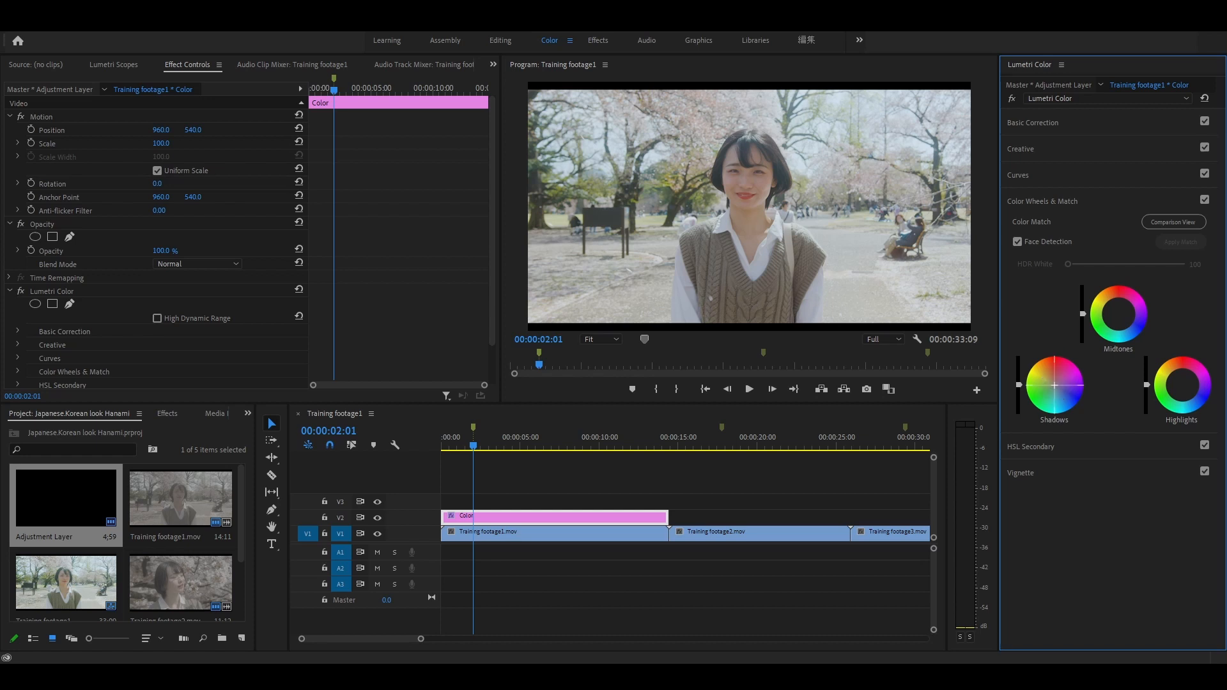
pyautogui.moveTo(1054, 387); pyautogui.dragTo(1054, 388)
pyautogui.moveTo(1119, 314); pyautogui.dragTo(1116, 310)
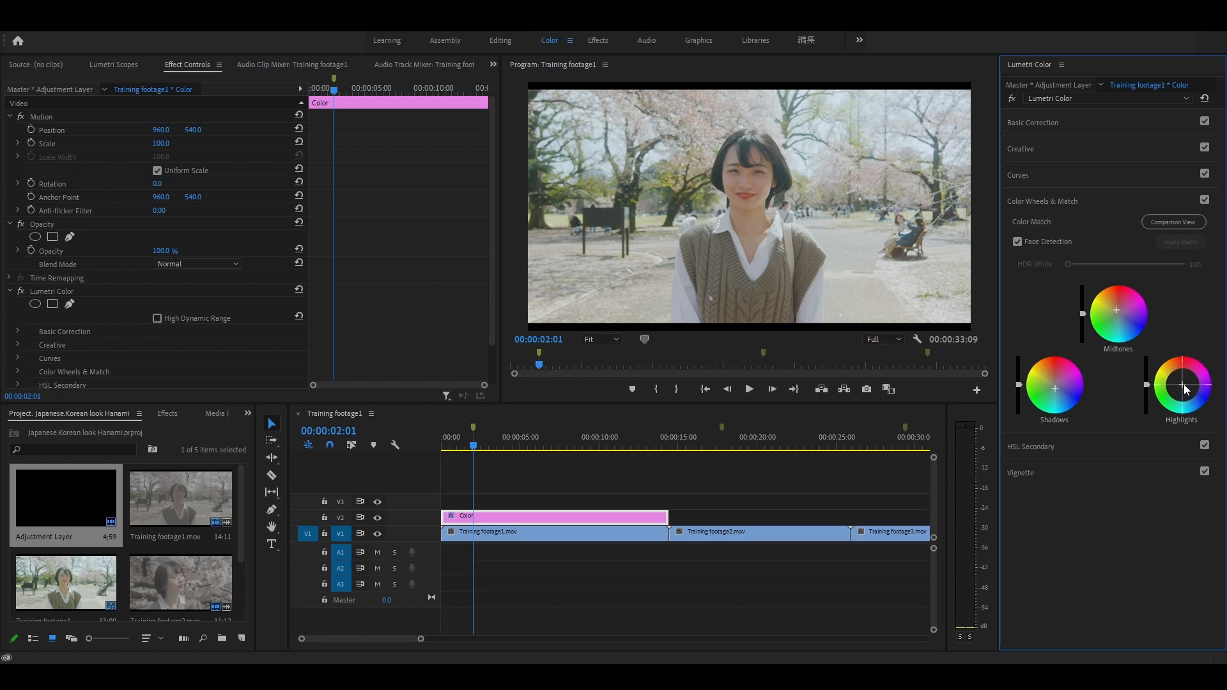
pyautogui.moveTo(1184, 391); pyautogui.dragTo(1183, 406)
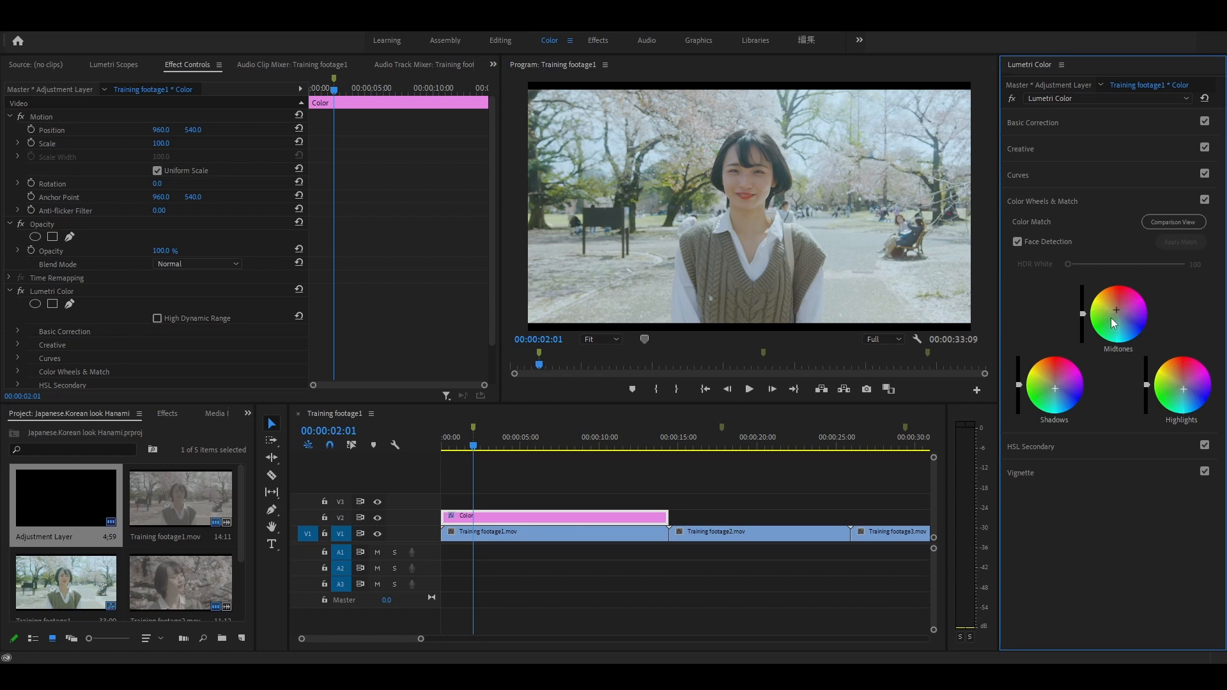
pyautogui.moveTo(1116, 312); pyautogui.dragTo(1115, 309)
pyautogui.click(1075, 202)
# Step: Raise the middle of the red channel's RGB curve slightly
pyautogui.click(1076, 178)
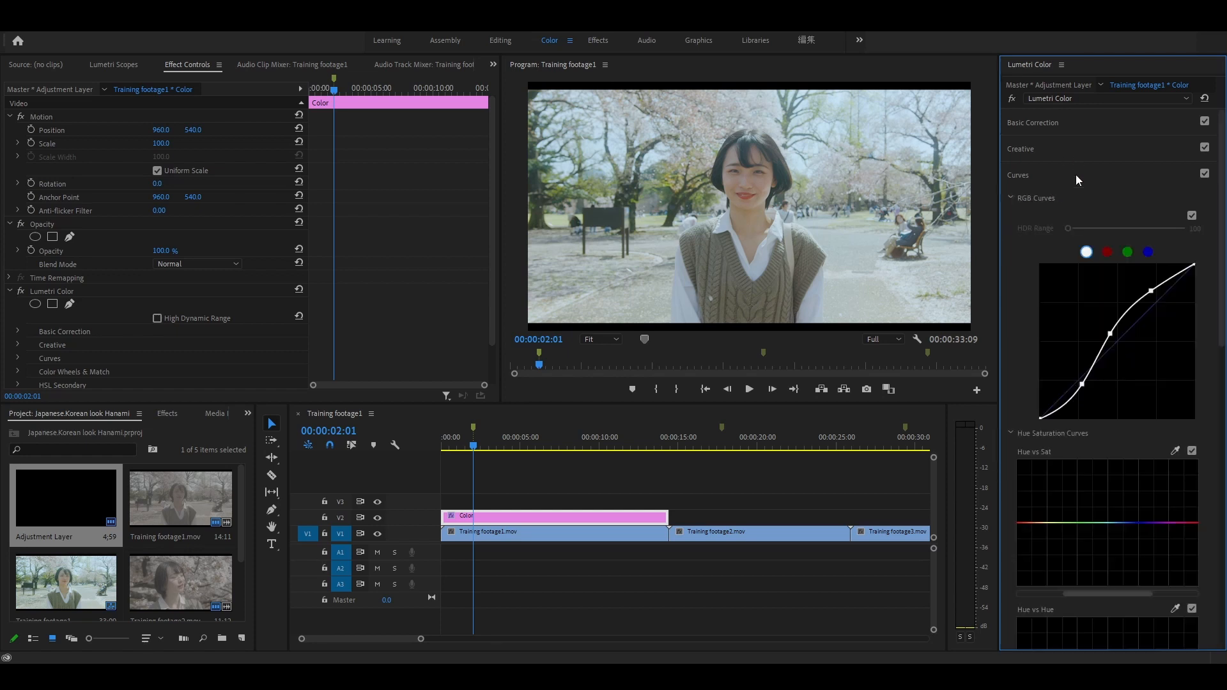
pyautogui.click(1107, 253)
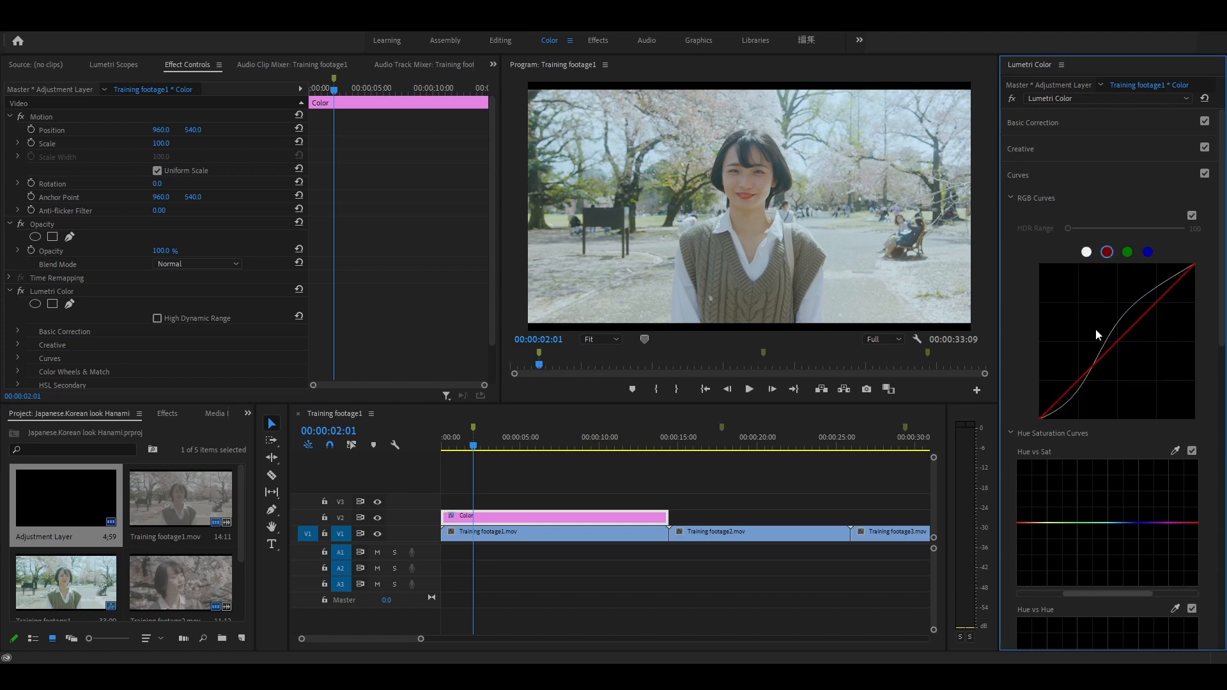
pyautogui.moveTo(1118, 341); pyautogui.dragTo(1115, 341)
pyautogui.moveTo(1118, 339); pyautogui.dragTo(1116, 338)
pyautogui.click(1058, 170)
# Step: Set the Creative saturation to 135 and tint the highlights slightly toward cyan and the shadows slightly toward magenta
pyautogui.click(1052, 149)
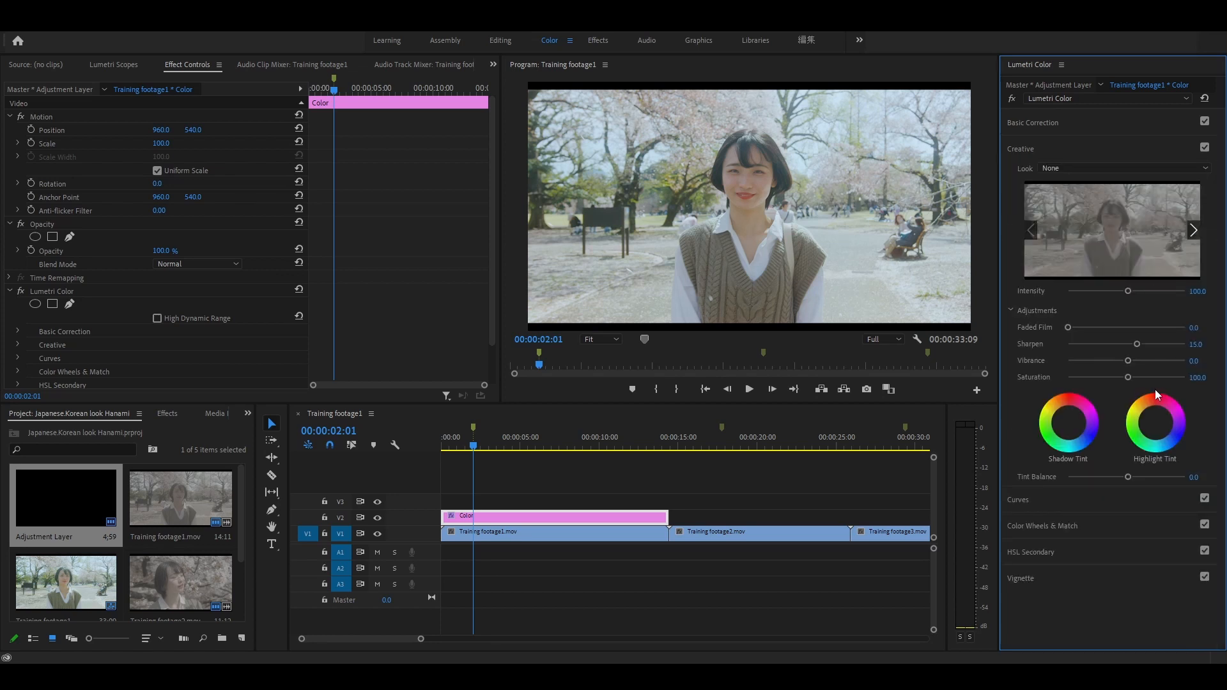
pyautogui.moveTo(1130, 378); pyautogui.dragTo(1139, 379)
pyautogui.click(1202, 377)
pyautogui.write('135')
pyautogui.press('Return')
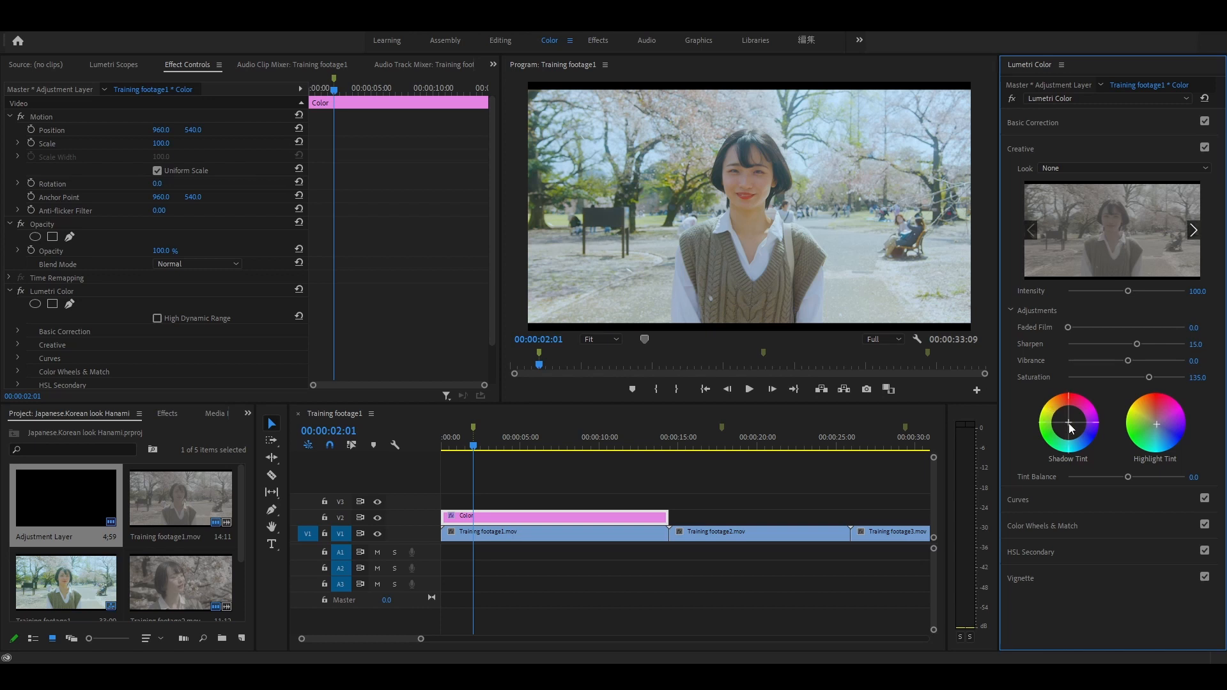
pyautogui.moveTo(1066, 423); pyautogui.dragTo(1070, 422)
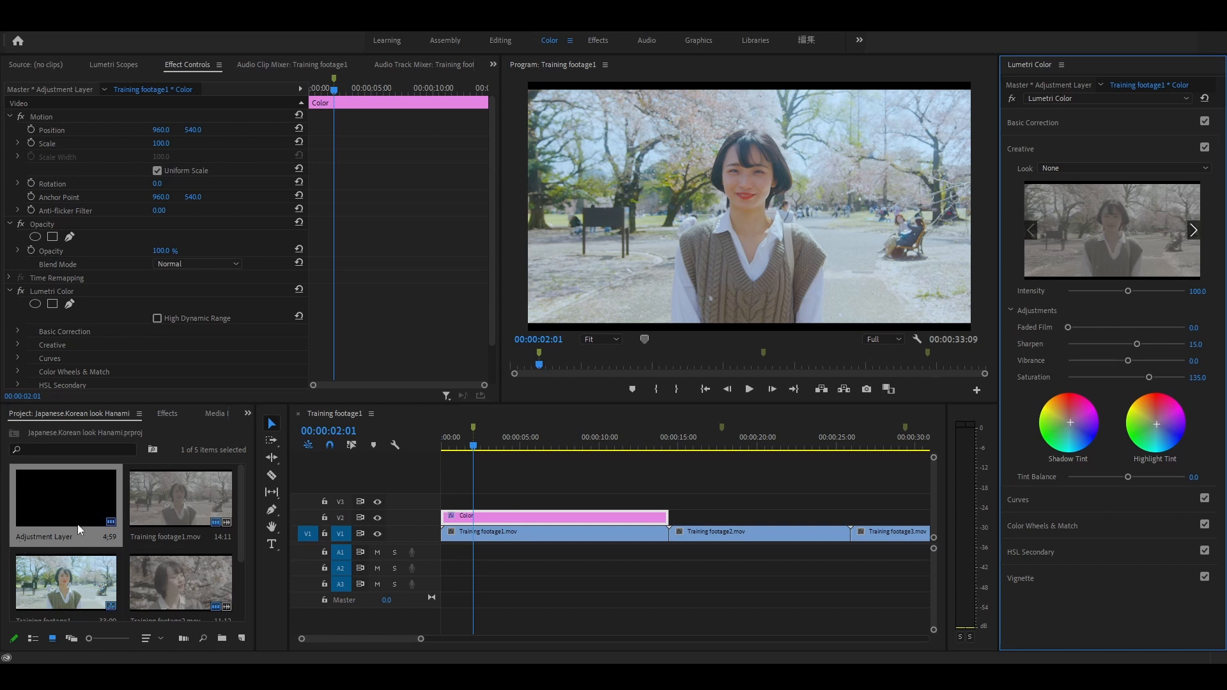
# Step: Place a new adjustment layer on V3 above the whole Color layer and give it an elliptical opacity mask with feather 700
pyautogui.moveTo(78, 524); pyautogui.dragTo(668, 502)
pyautogui.click(637, 507)
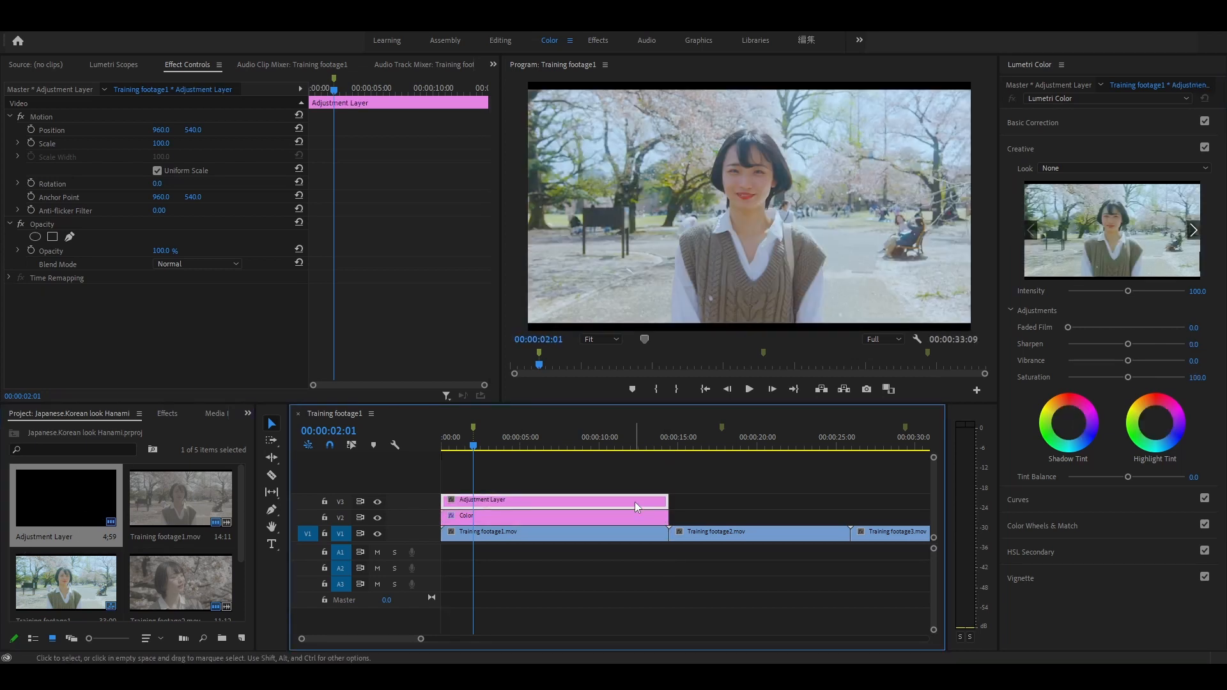
pyautogui.click(35, 236)
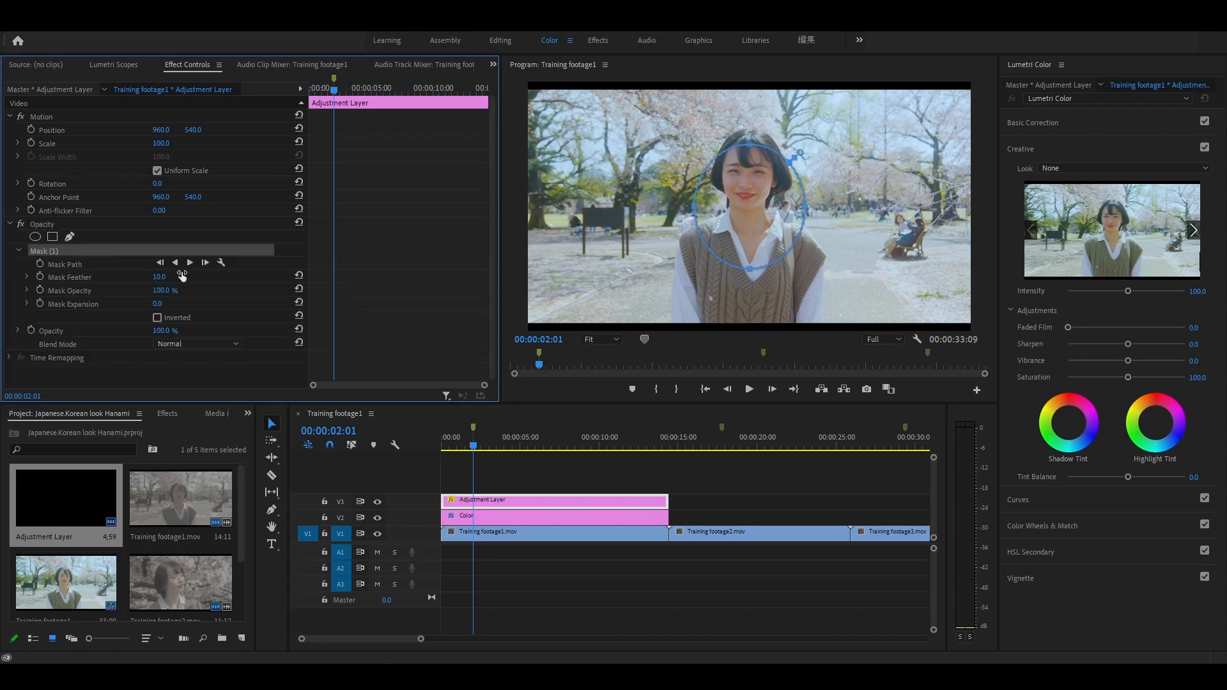
pyautogui.click(161, 277)
pyautogui.write('700')
pyautogui.press('Return')
# Step: Set the masked adjustment layer's basic tone to exposure about 1.2, contrast about 51.1 and highlights about -39.1
pyautogui.click(1098, 124)
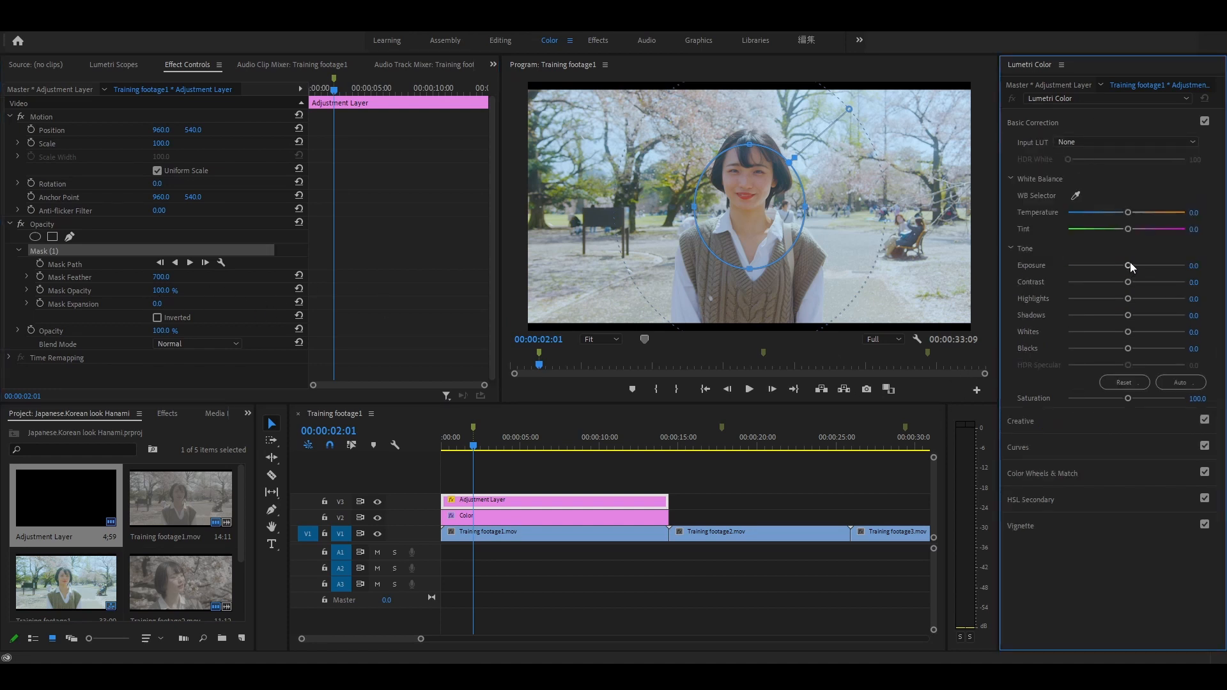
pyautogui.moveTo(1130, 262); pyautogui.dragTo(1103, 301)
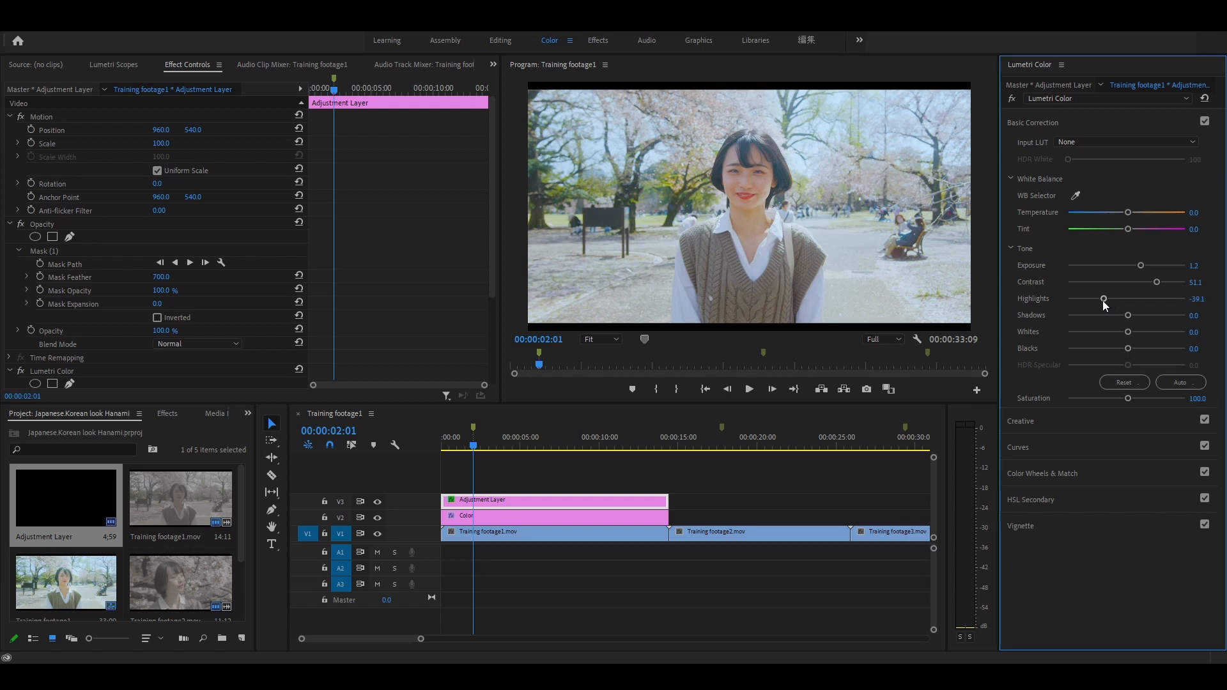
# Step: Sample the skin color from the woman's face as the HSL Secondary key and show the key mask as Color/Gray
pyautogui.click(1080, 502)
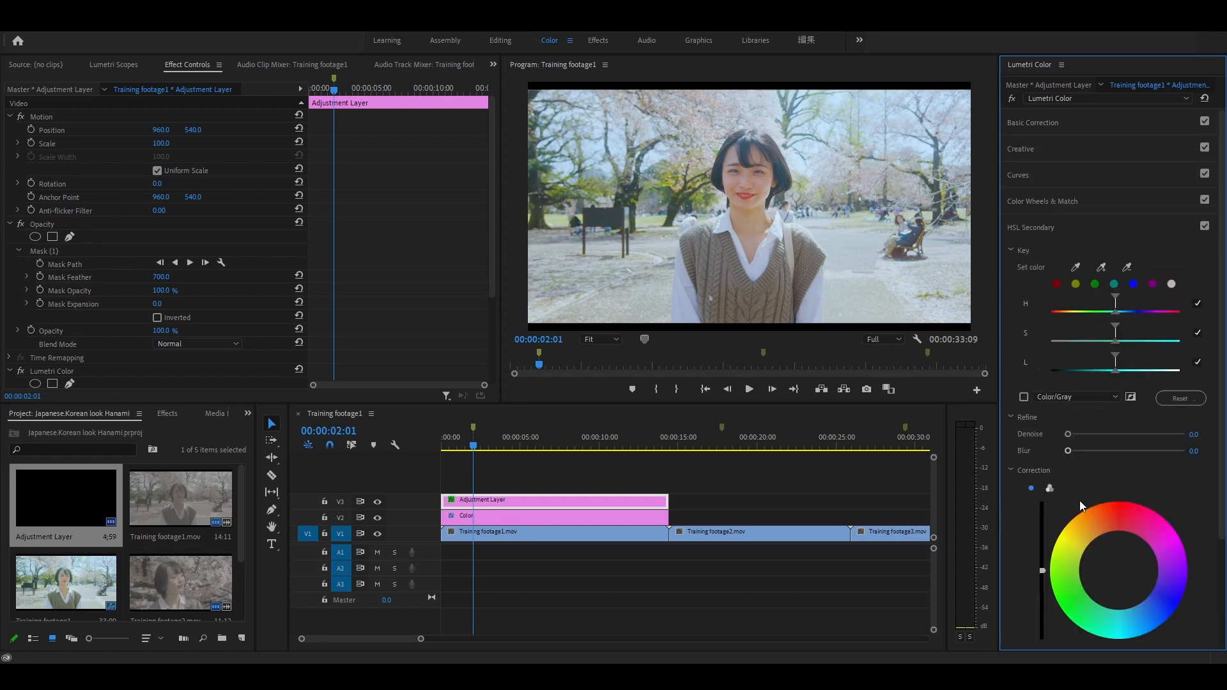
pyautogui.click(1079, 267)
pyautogui.click(760, 183)
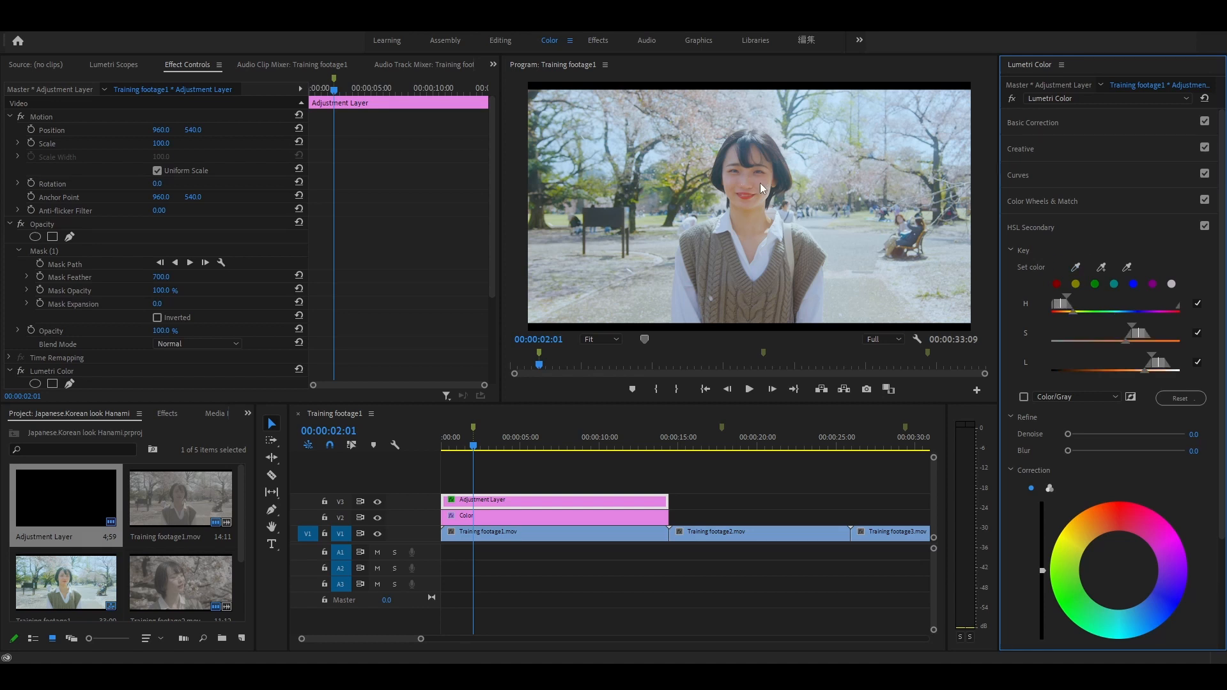
pyautogui.click(1024, 397)
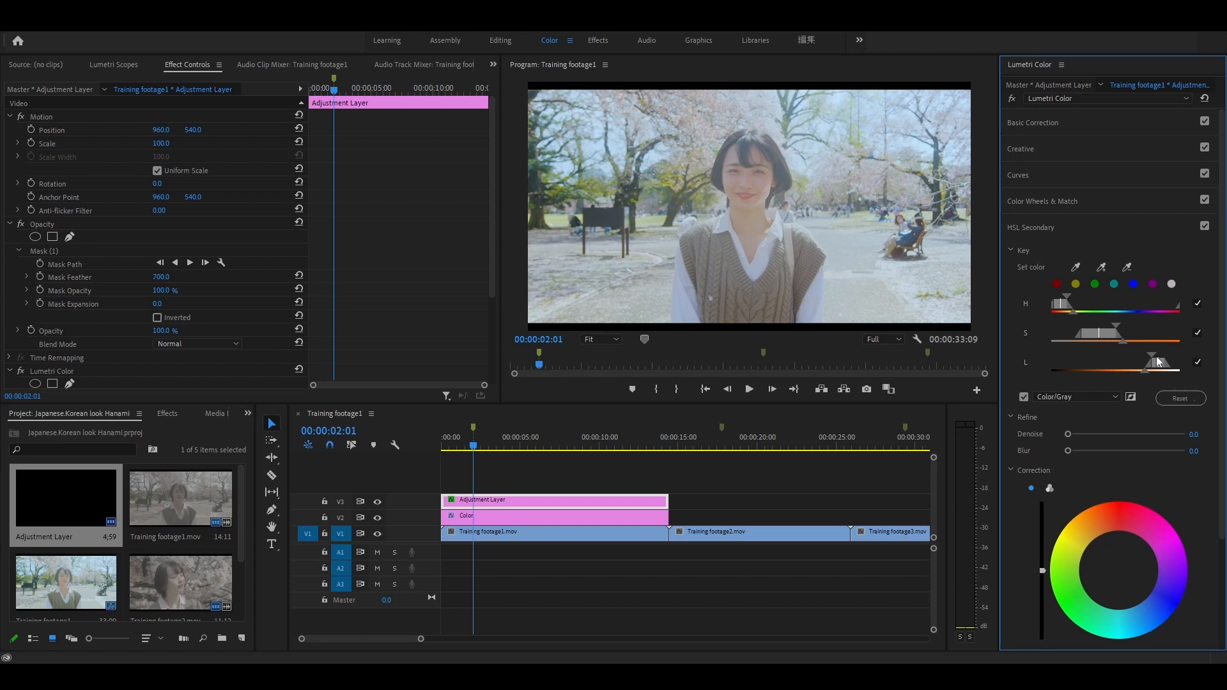
# Step: Refine the skin key by widening its hue and luminance ranges and shifting its saturation range lower to cover the face
pyautogui.moveTo(1158, 362)
pyautogui.mouseDown()
pyautogui.moveTo(1115, 362)
pyautogui.moveTo(1141, 361)
pyautogui.mouseUp()
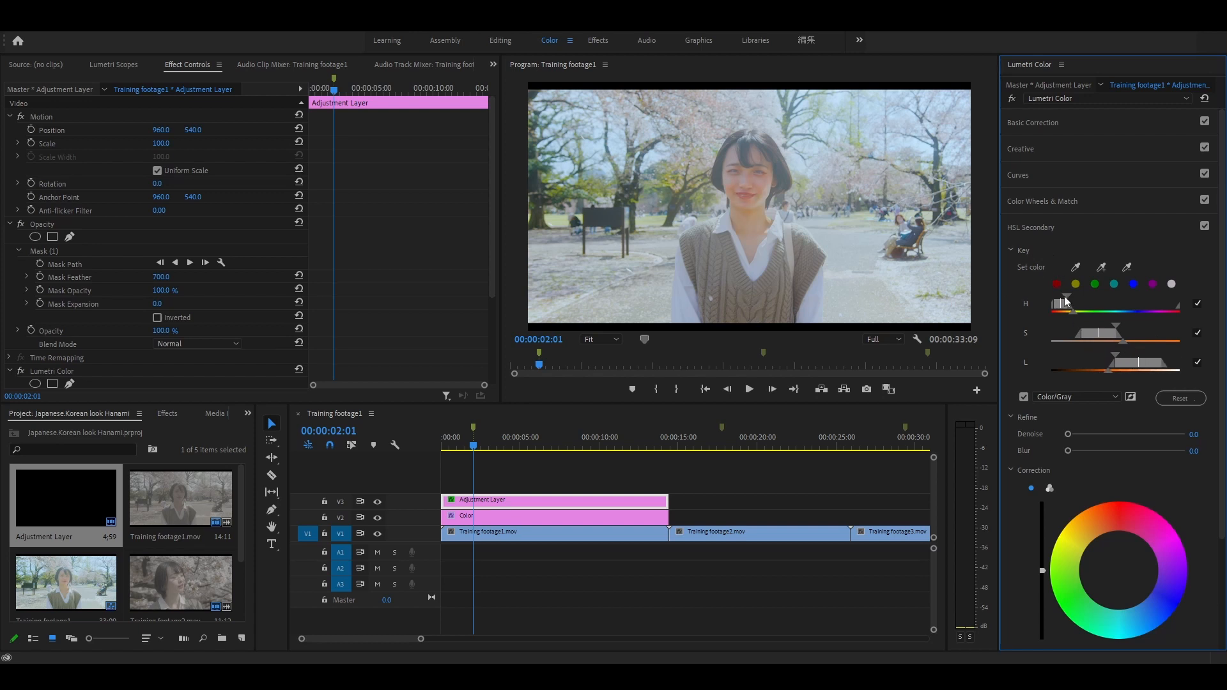
pyautogui.moveTo(1066, 300); pyautogui.dragTo(1105, 338)
pyautogui.click(616, 339)
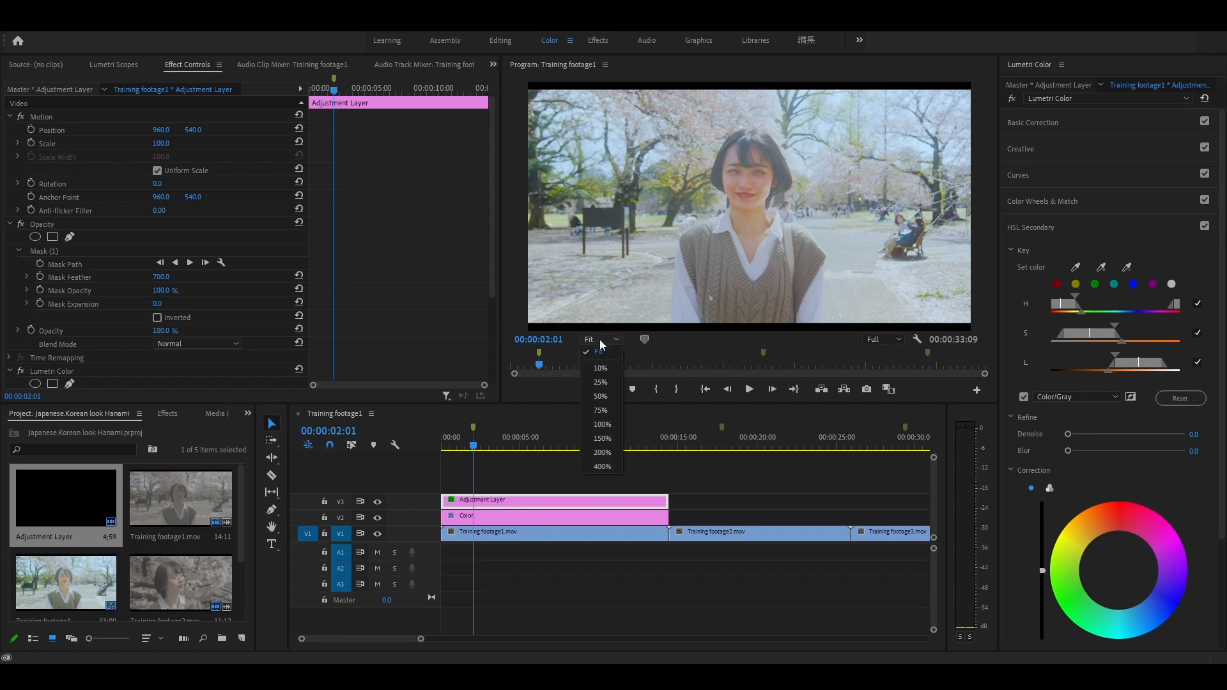
pyautogui.click(606, 400)
pyautogui.click(601, 338)
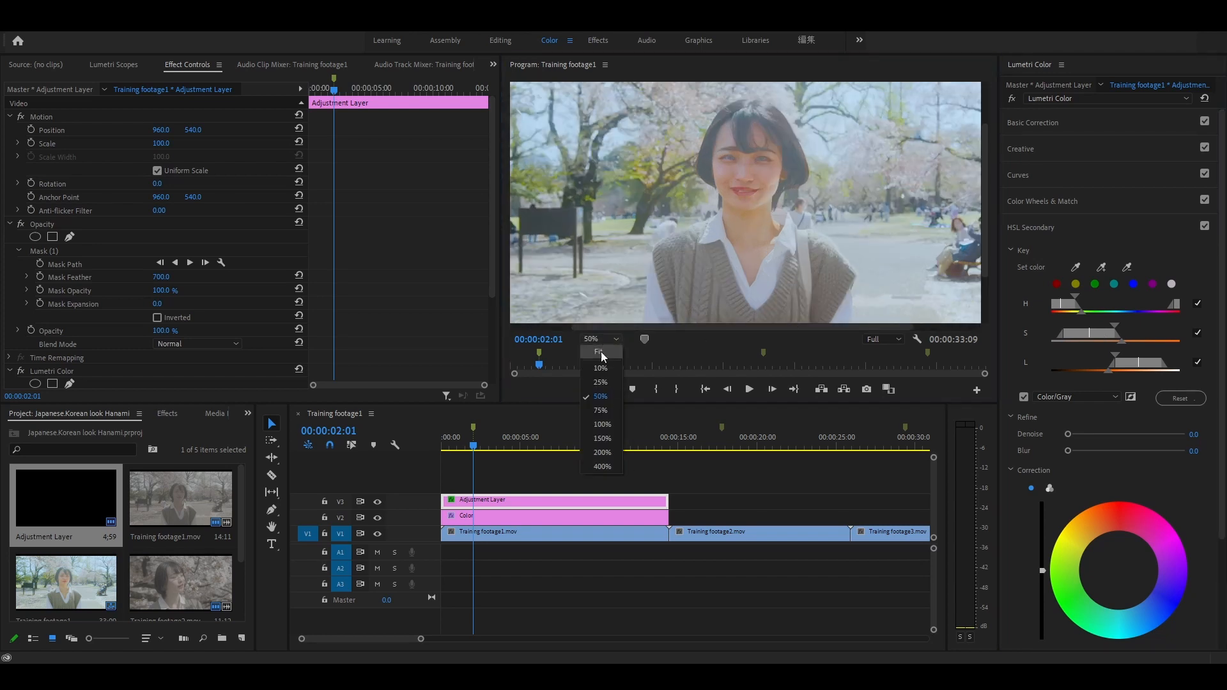
pyautogui.click(601, 424)
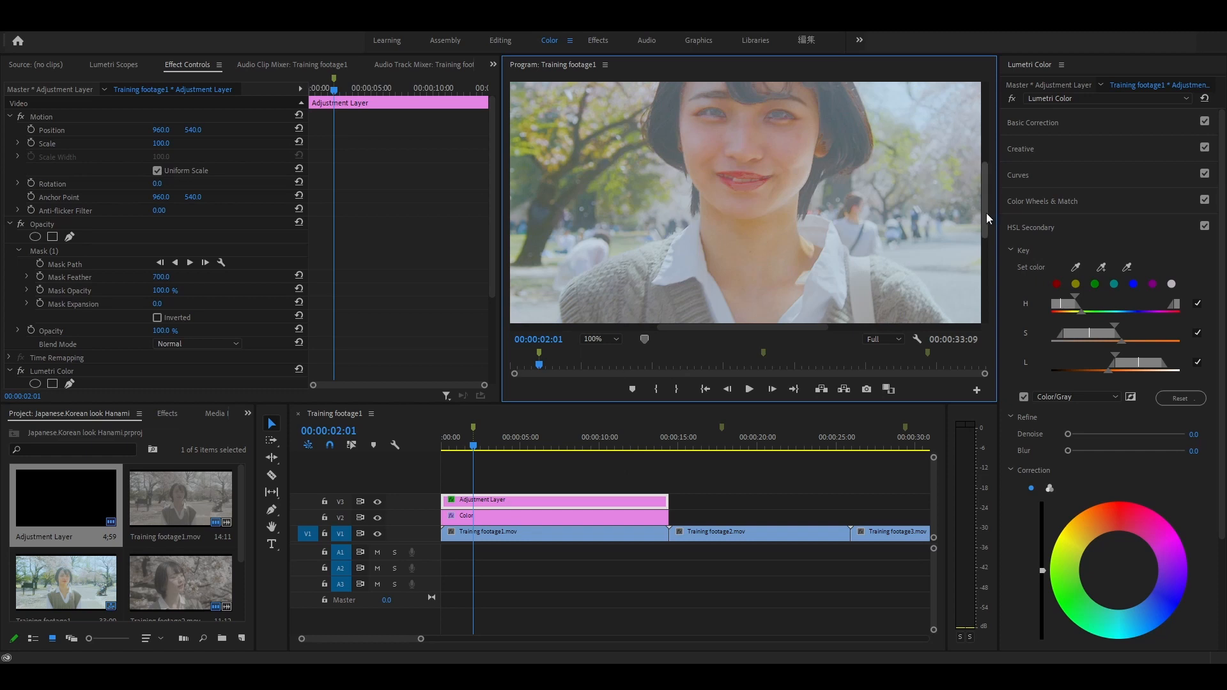
pyautogui.moveTo(986, 213)
pyautogui.mouseDown()
pyautogui.moveTo(988, 187)
pyautogui.moveTo(988, 197)
pyautogui.mouseUp()
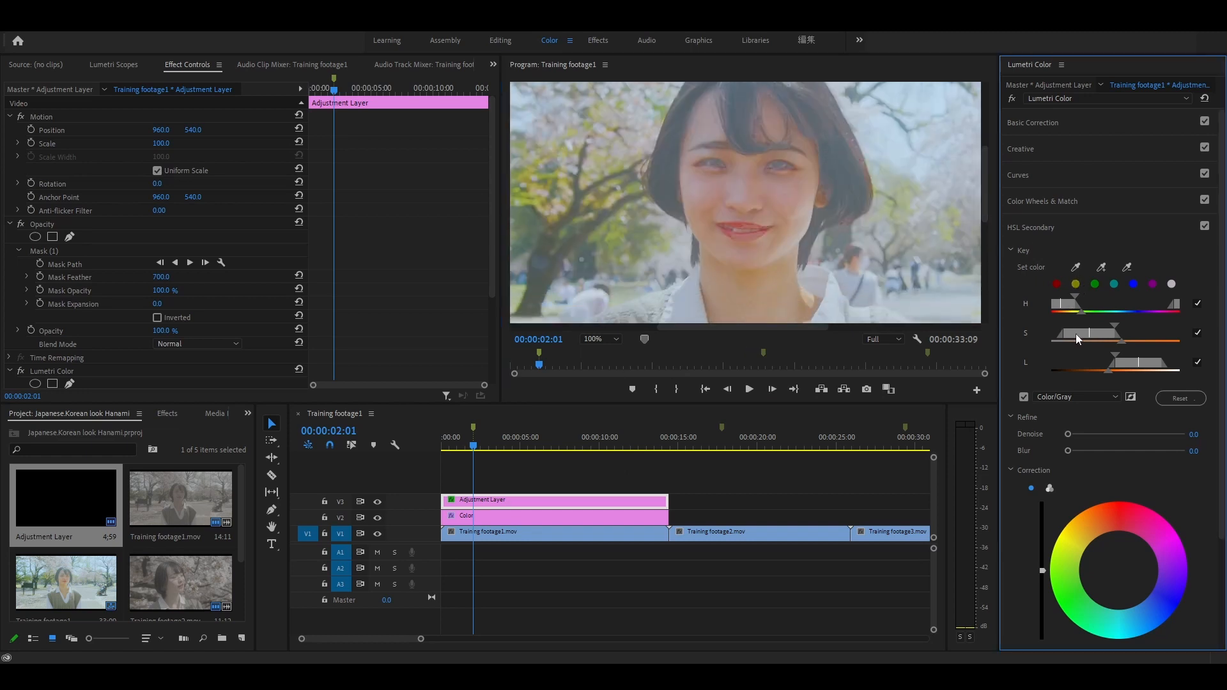
pyautogui.moveTo(1075, 334); pyautogui.dragTo(1067, 331)
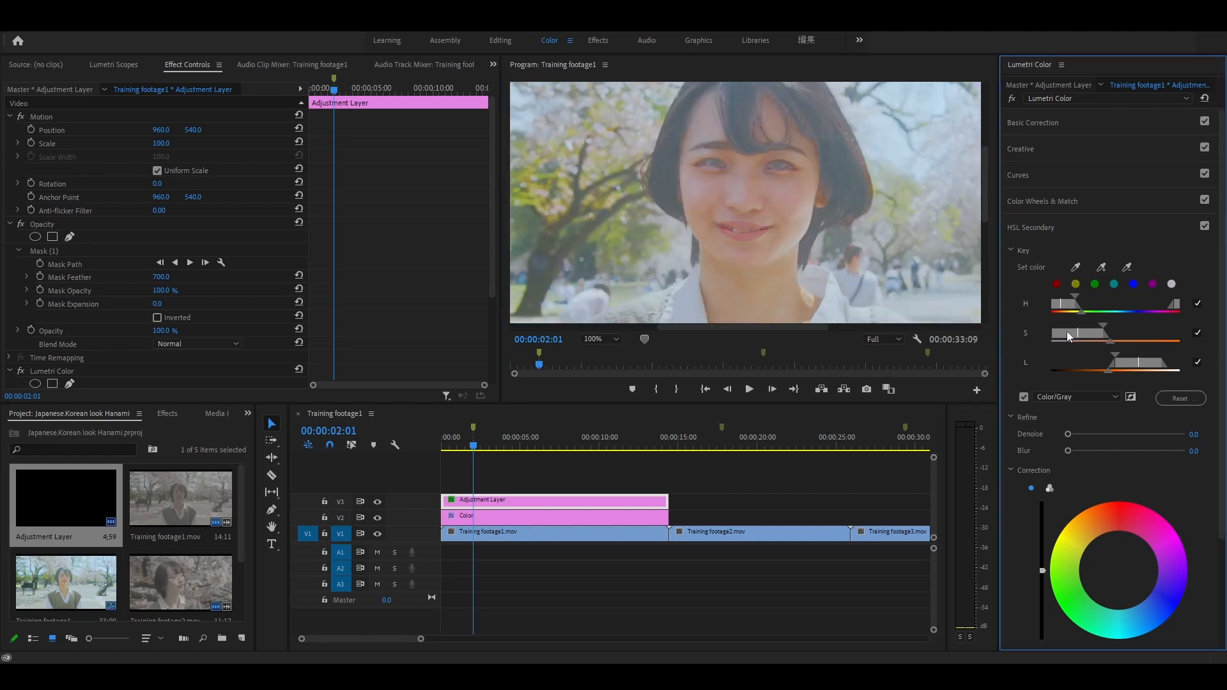
pyautogui.click(605, 341)
pyautogui.click(604, 351)
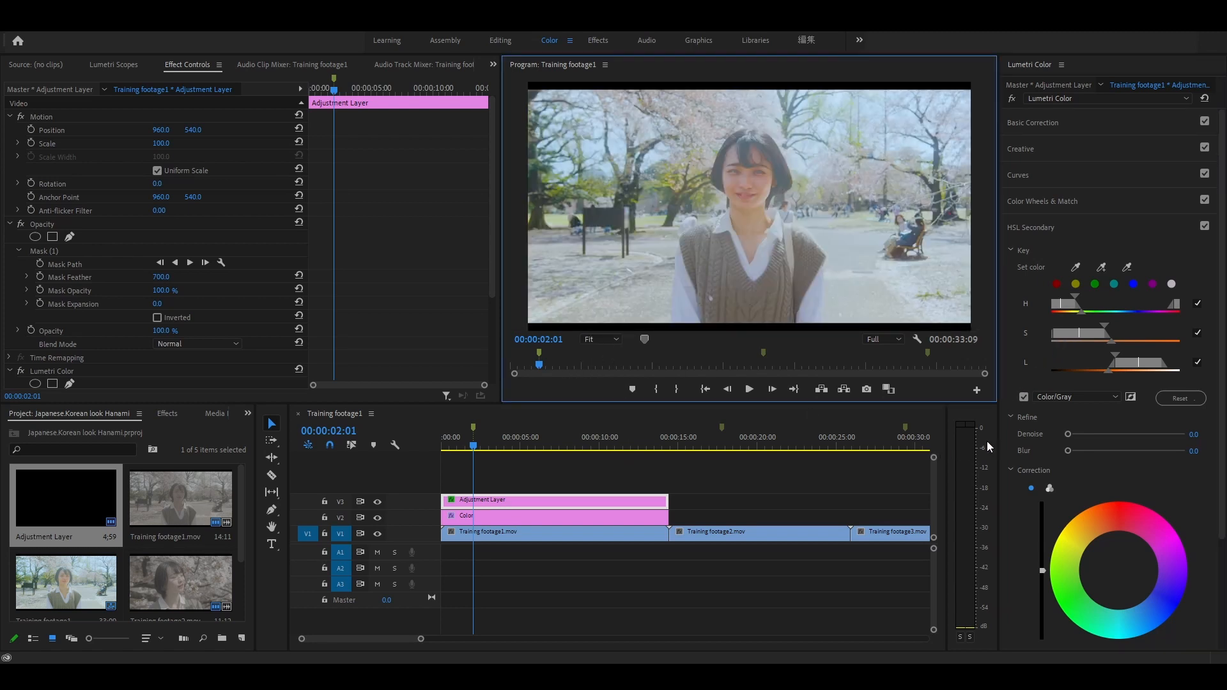
# Step: Hide the key mask, brighten the keyed skin slightly, and nudge its shadows toward cyan, midtones toward yellow and highlights toward blue
pyautogui.click(1025, 397)
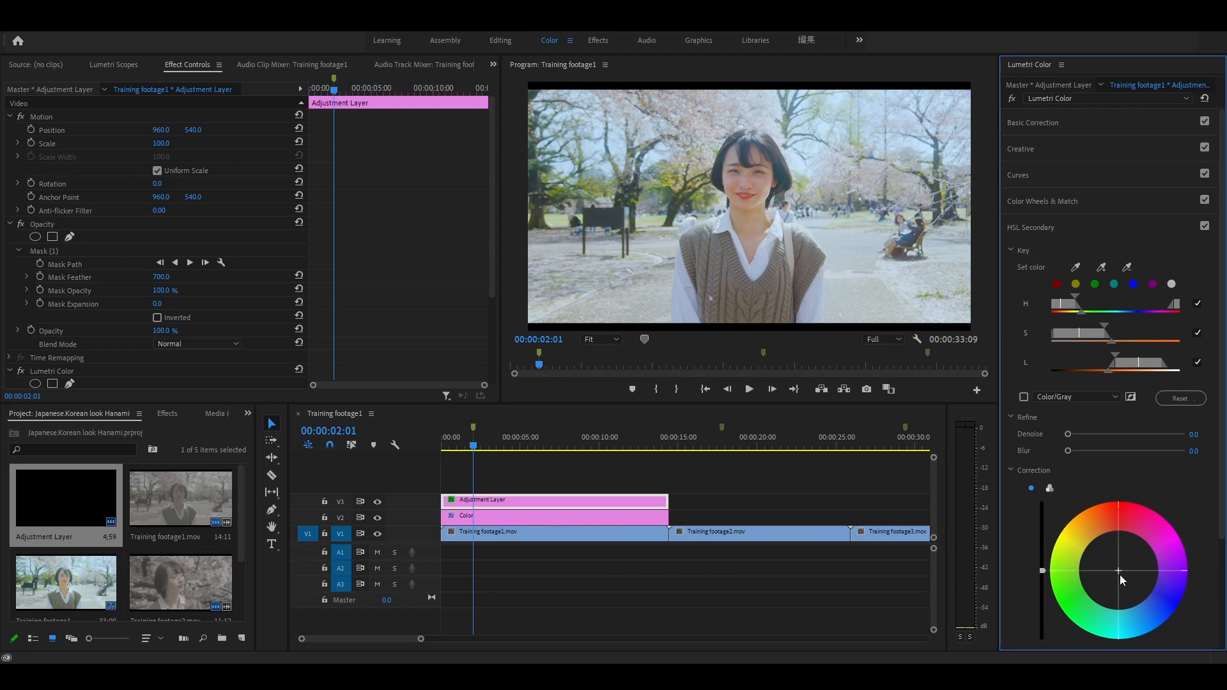
pyautogui.moveTo(1041, 570); pyautogui.dragTo(1041, 558)
pyautogui.click(1050, 489)
pyautogui.scroll(-2, 1077, 544)
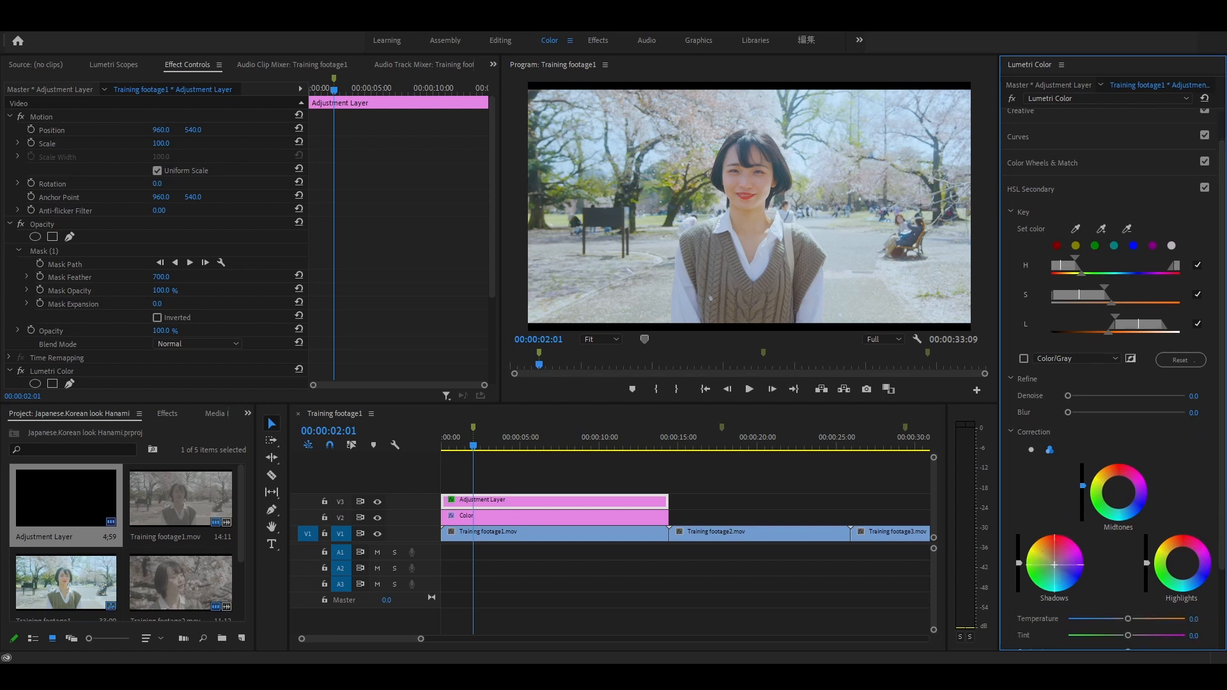
pyautogui.moveTo(1054, 565); pyautogui.dragTo(1053, 568)
pyautogui.moveTo(1124, 496); pyautogui.dragTo(1114, 489)
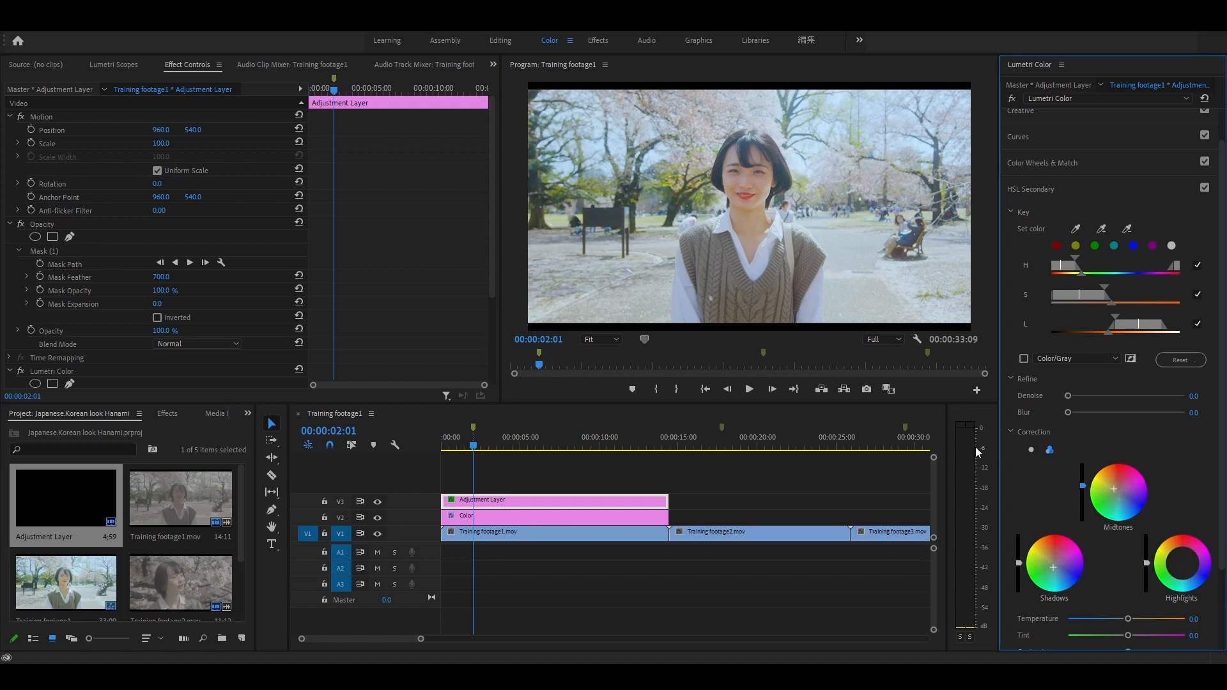
pyautogui.moveTo(1182, 566); pyautogui.dragTo(1186, 567)
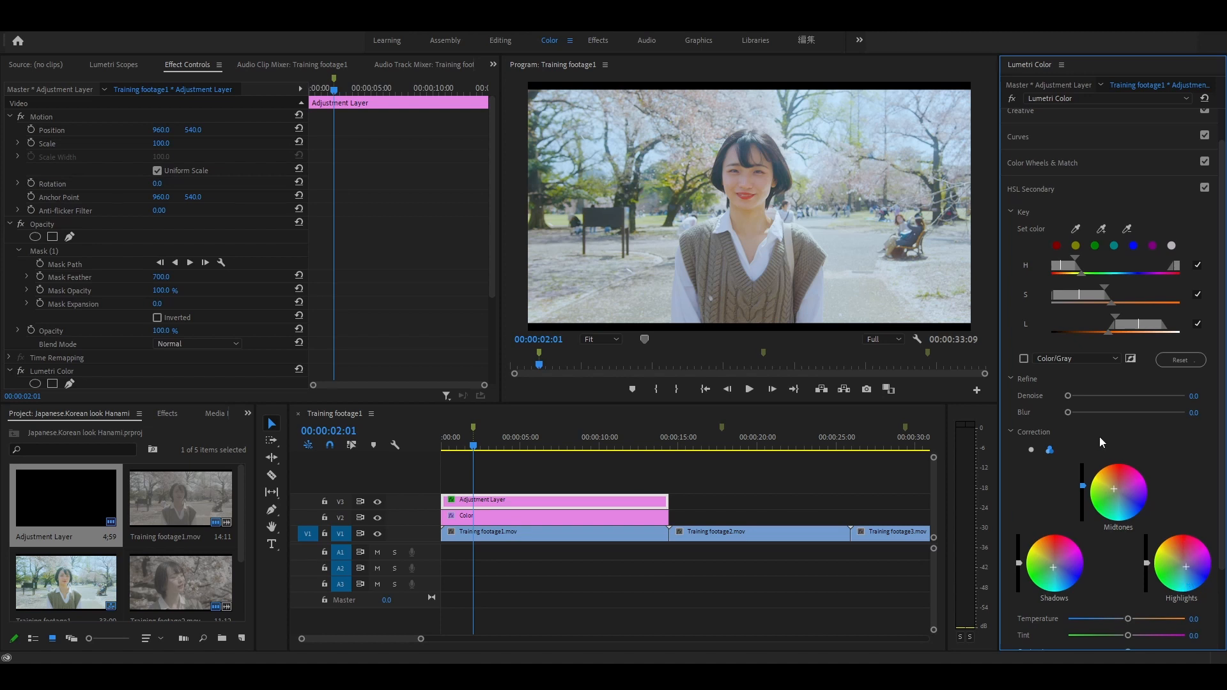
# Step: Compare the portrait with the HSL Secondary skin correction switched off and on, leaving it enabled
pyautogui.click(1205, 188)
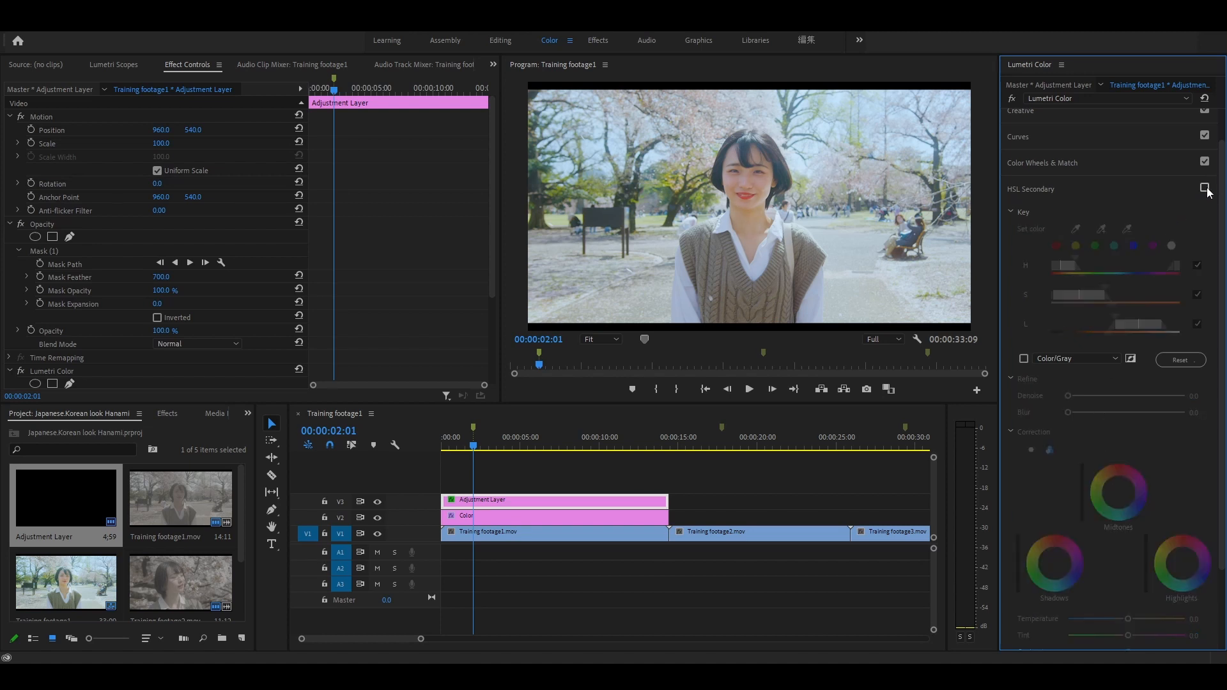
pyautogui.click(1205, 189)
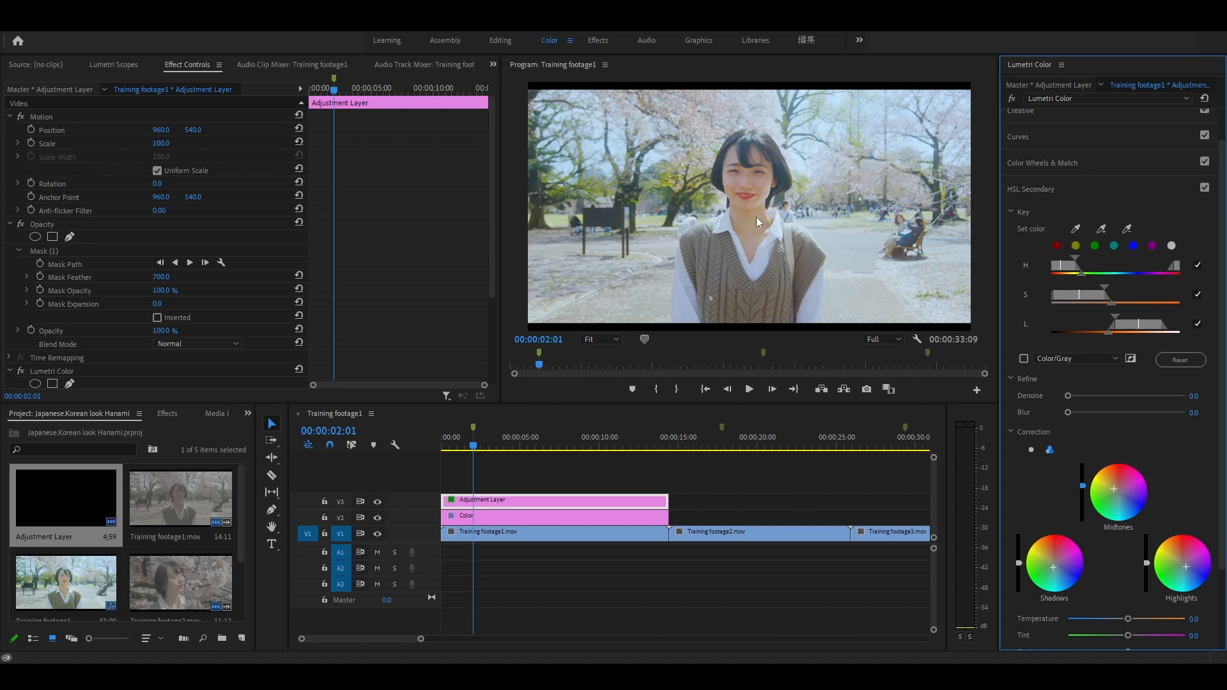
pyautogui.click(1053, 190)
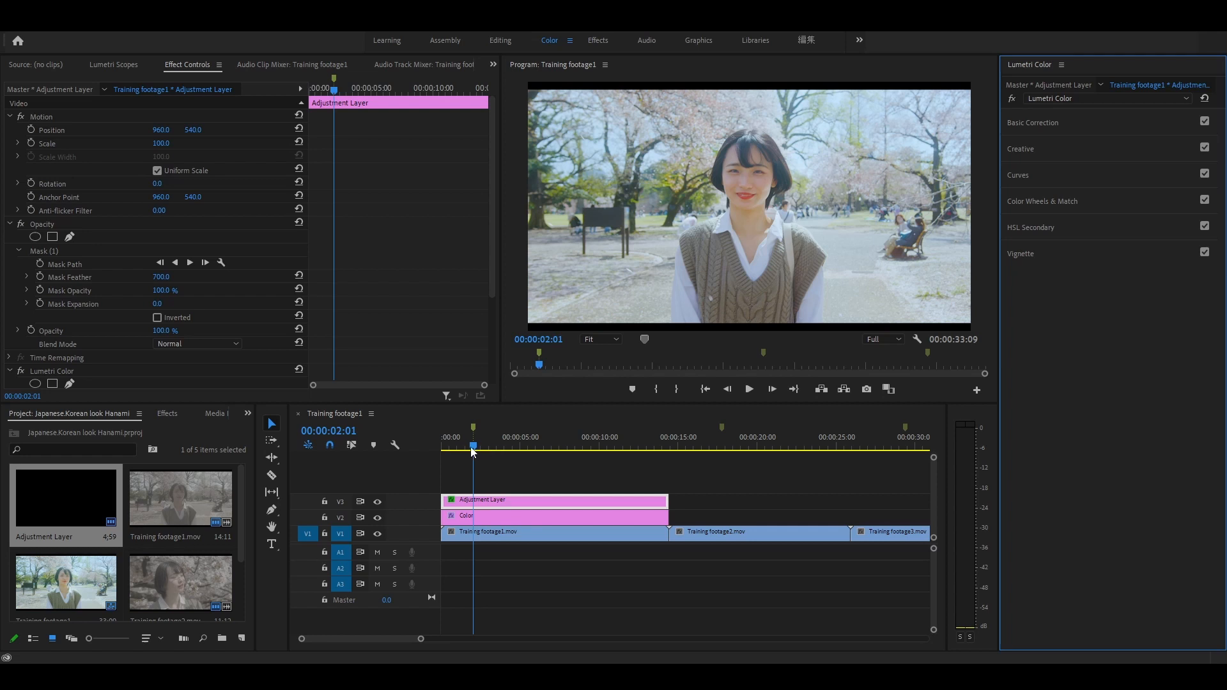
# Step: Extend the Color layer on V2 to the end of Training footage2 and split it at the cut between the first two clips
pyautogui.click(528, 519)
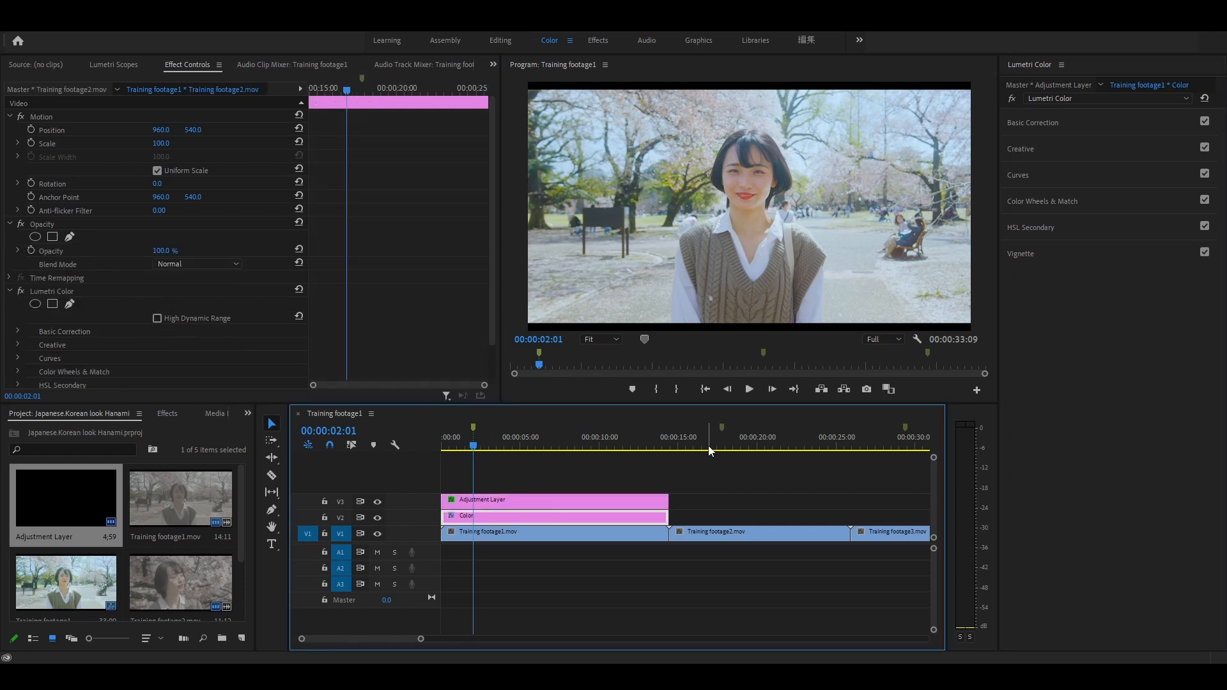
pyautogui.moveTo(708, 447); pyautogui.dragTo(722, 448)
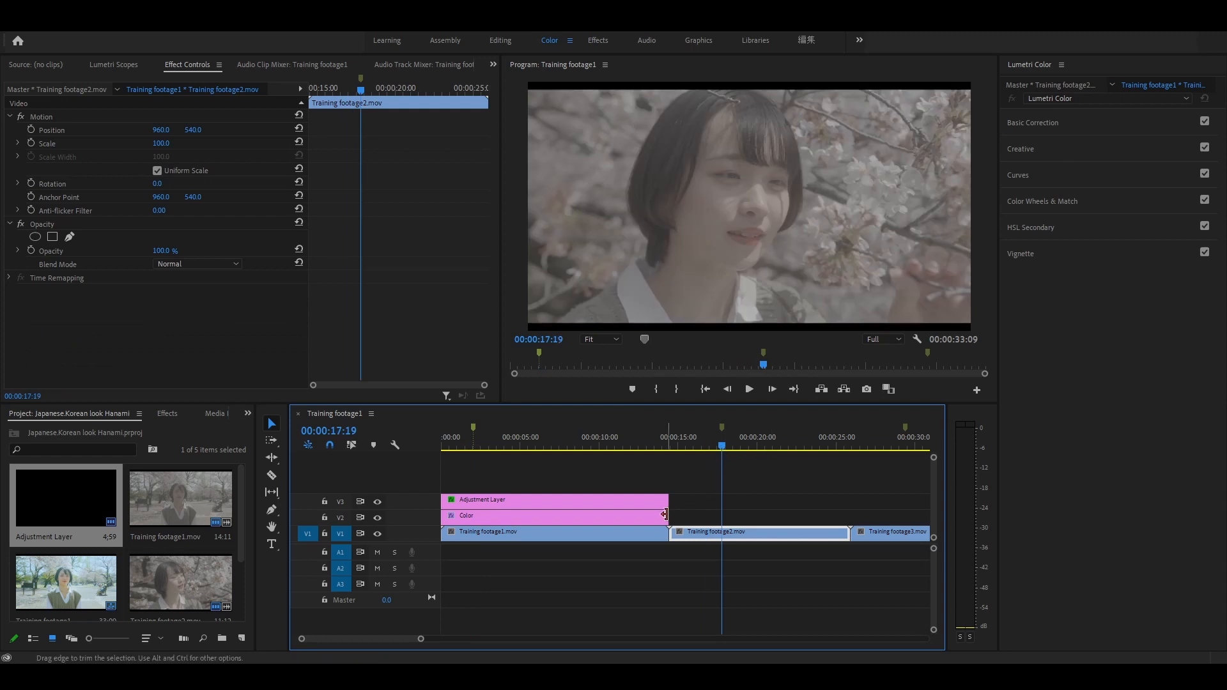
pyautogui.moveTo(665, 517); pyautogui.dragTo(850, 529)
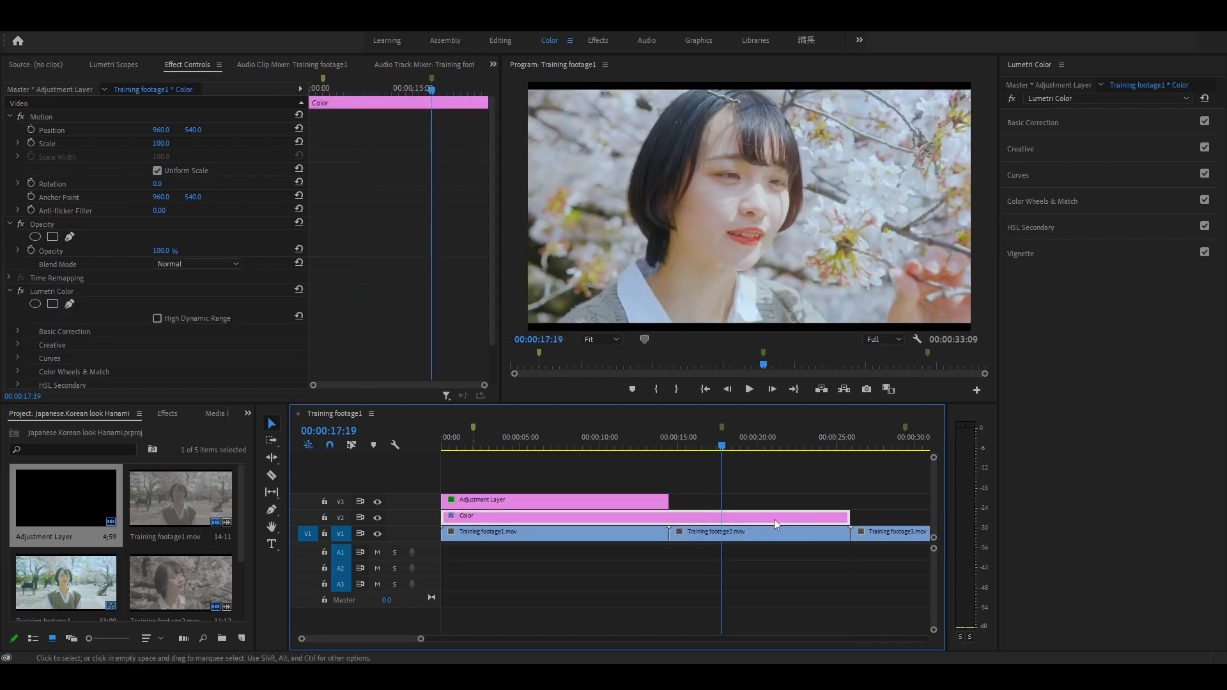
pyautogui.press('c')
pyautogui.click(672, 518)
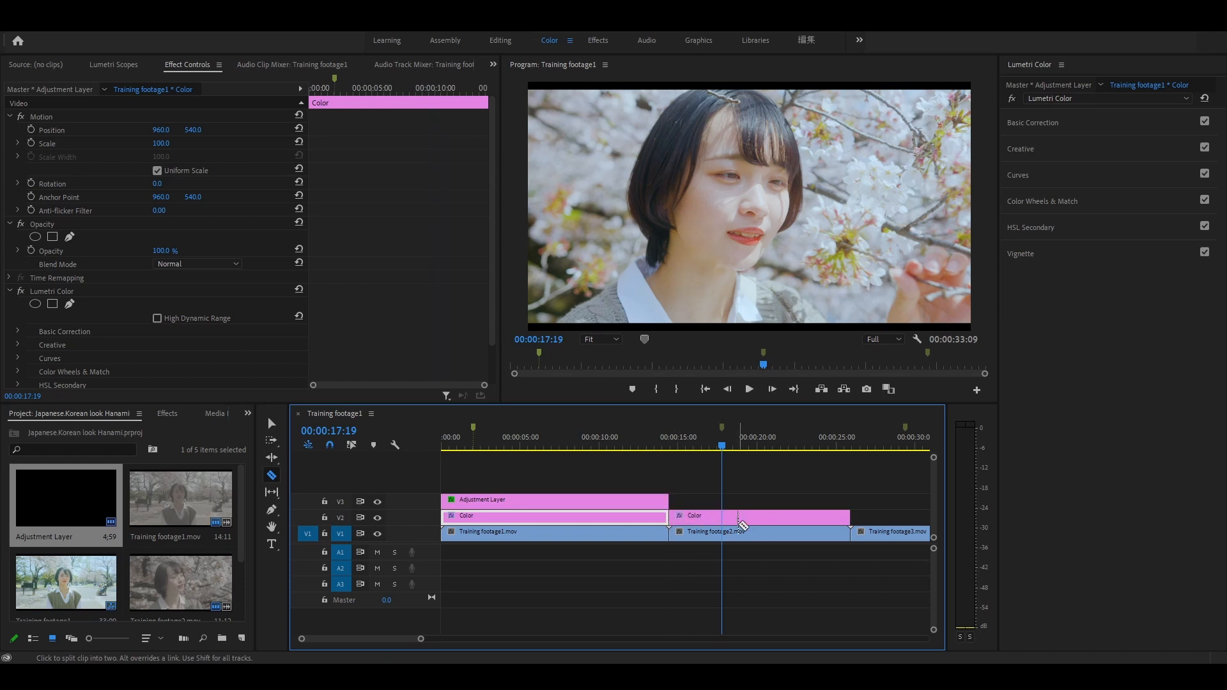
pyautogui.press('v')
# Step: Raise the creative saturation of the Color section above Training footage2 to about 180.4
pyautogui.click(742, 523)
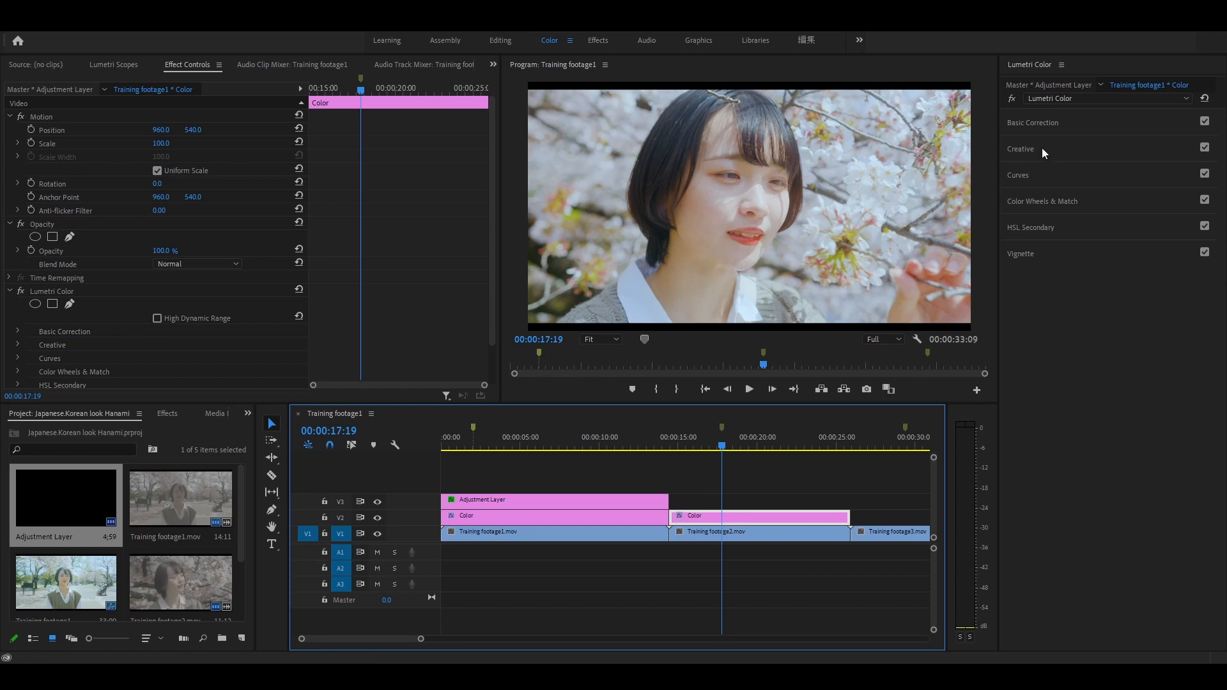
pyautogui.click(1025, 148)
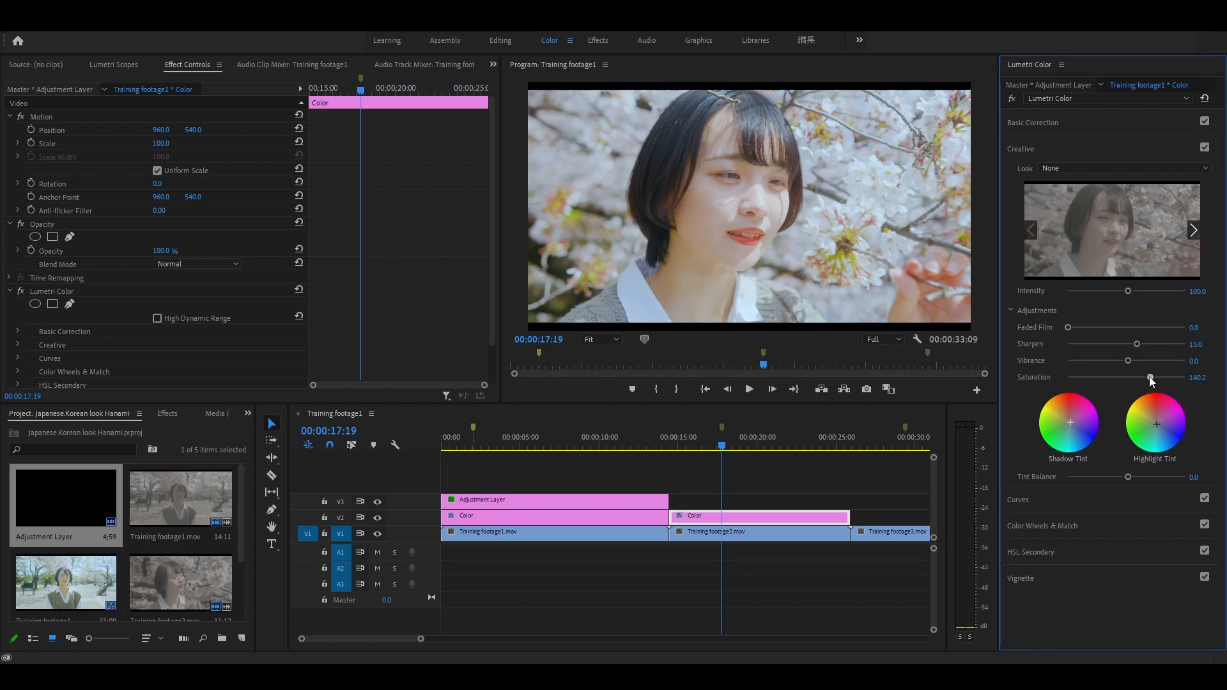
pyautogui.moveTo(1148, 377); pyautogui.dragTo(1174, 379)
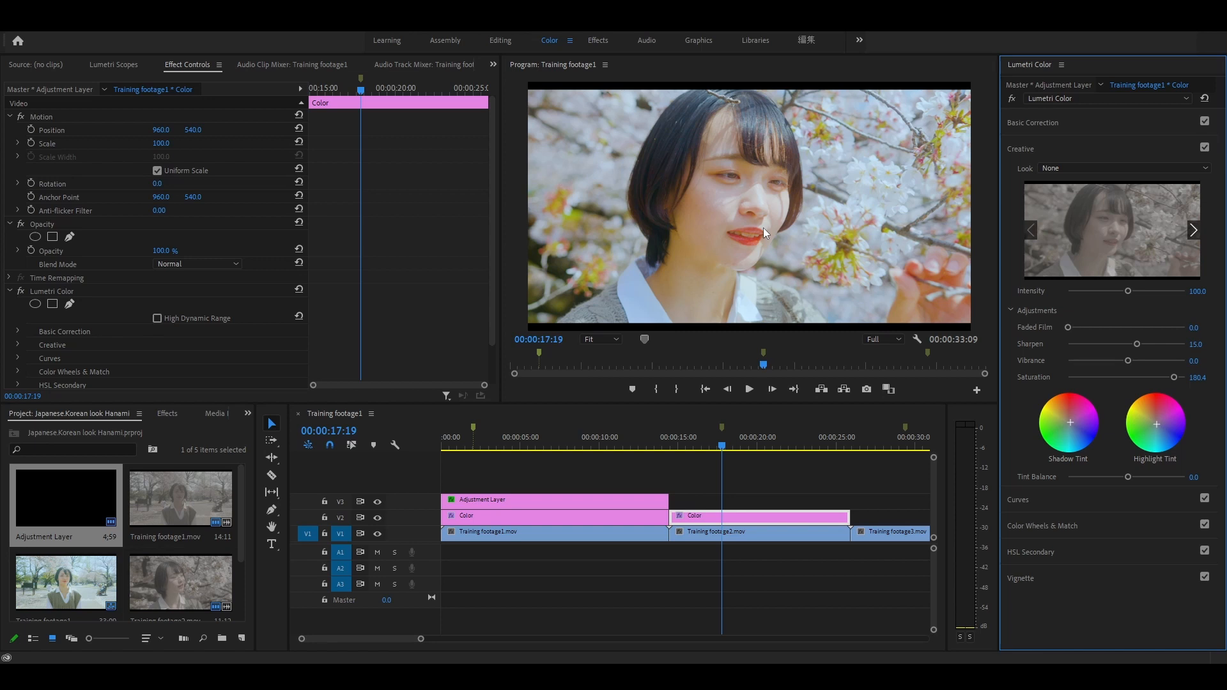
pyautogui.click(1060, 148)
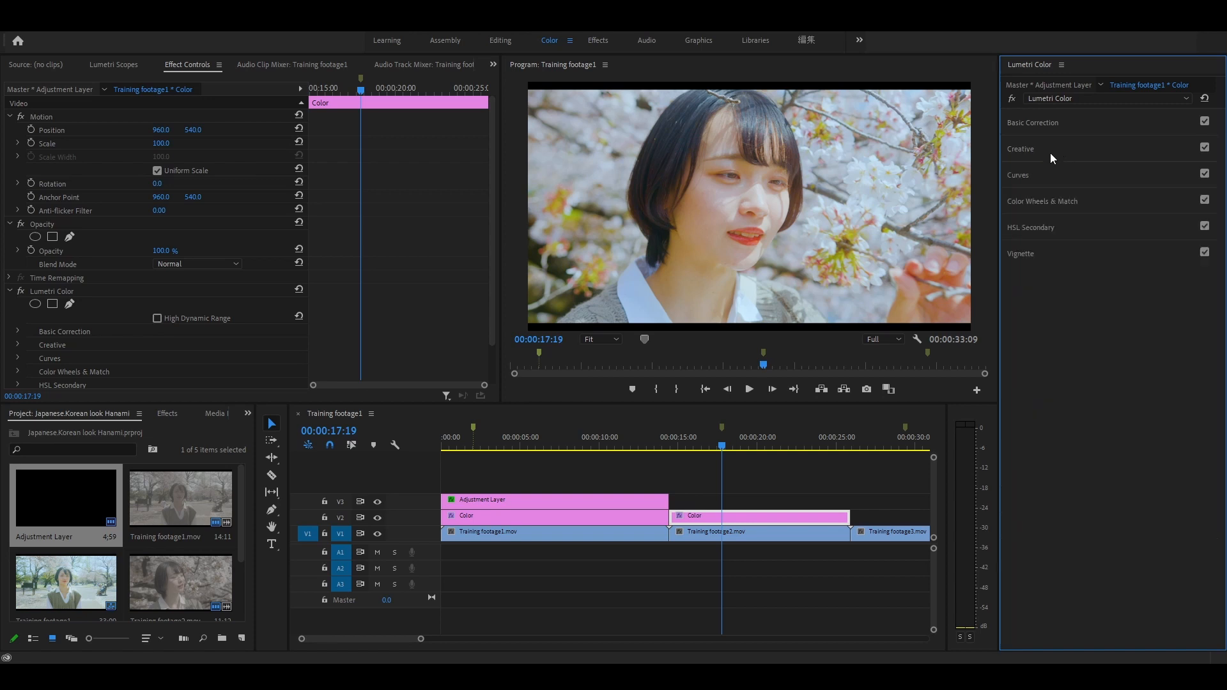
# Step: Fine-tune the white balance temperature of the Color section above Training footage2 and open its color wheels
pyautogui.click(748, 445)
pyautogui.moveTo(751, 446); pyautogui.dragTo(722, 451)
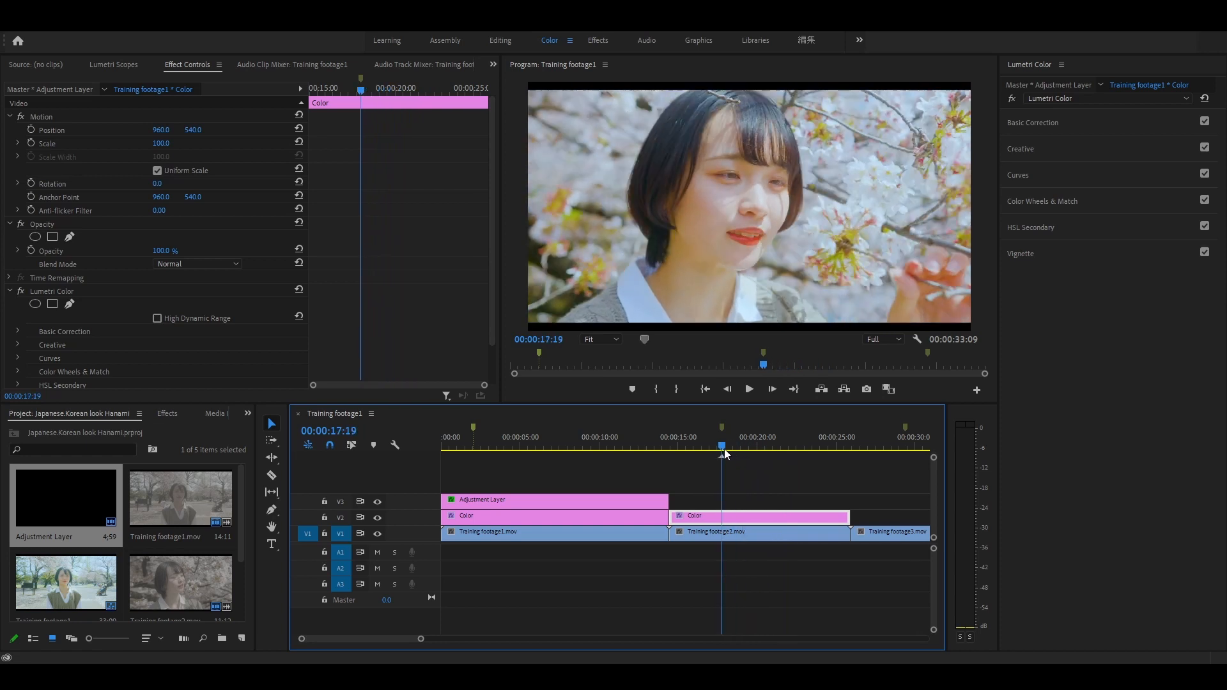
pyautogui.click(1054, 122)
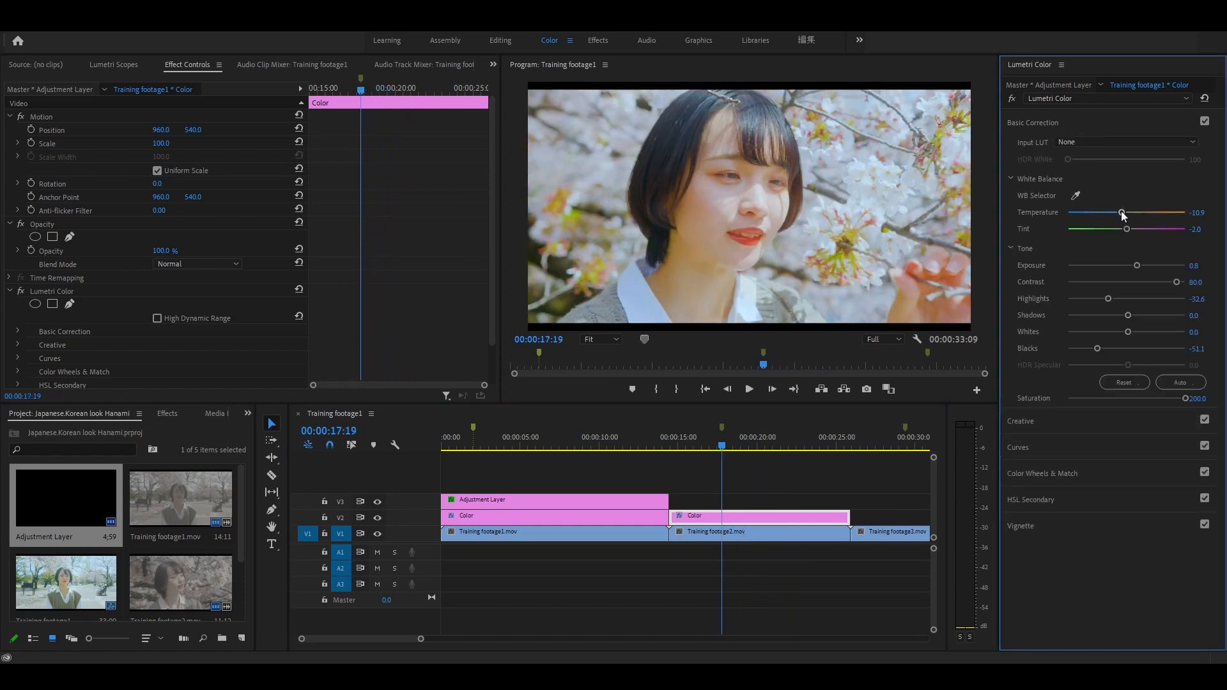
pyautogui.moveTo(1123, 213); pyautogui.dragTo(1121, 214)
pyautogui.click(1065, 476)
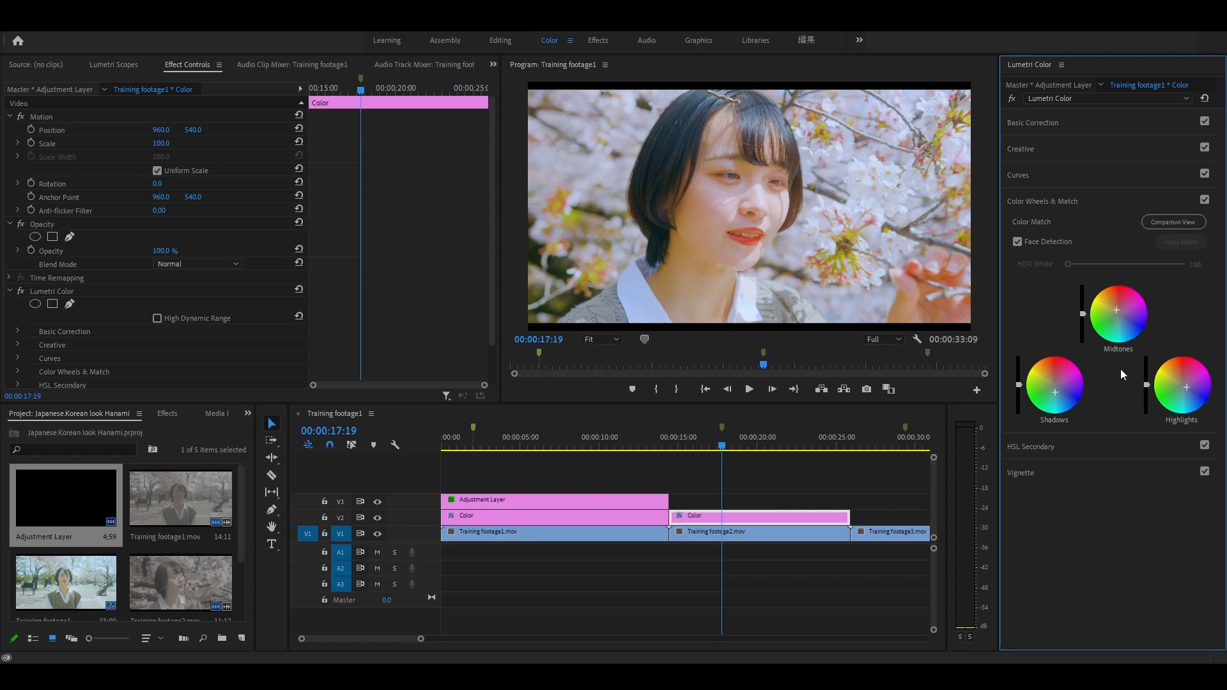
# Step: Check the grade across Training footage2 and return the playhead to 00:00:17:19
pyautogui.moveTo(716, 449)
pyautogui.mouseDown()
pyautogui.moveTo(756, 447)
pyautogui.moveTo(716, 447)
pyautogui.moveTo(740, 446)
pyautogui.mouseUp()
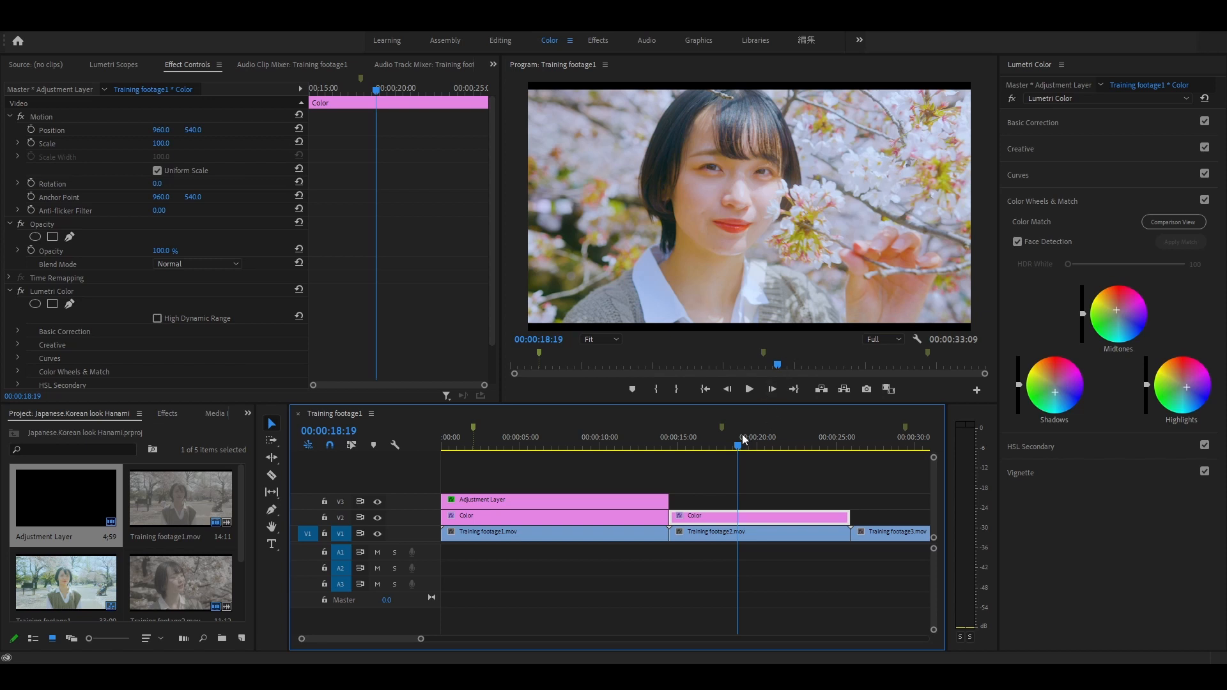
pyautogui.click(755, 446)
pyautogui.moveTo(755, 447); pyautogui.dragTo(722, 447)
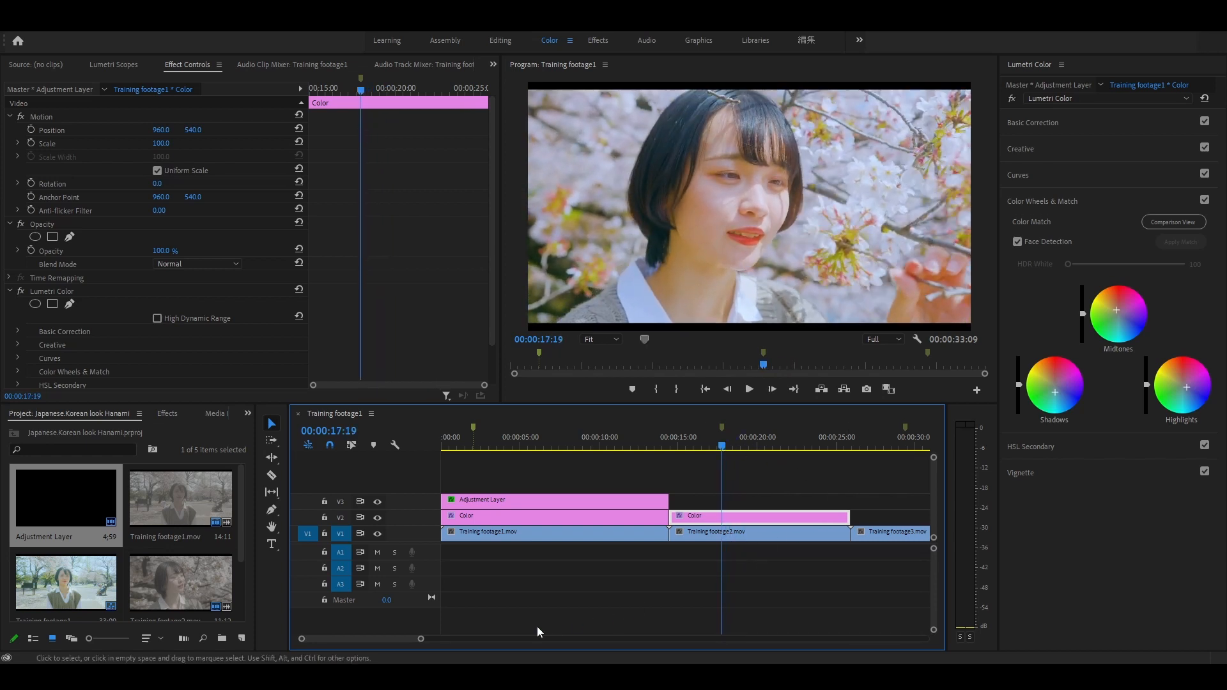
# Step: Extend the Color layer on V2 to the end of Training footage3 and split it at the cut after Training footage2
pyautogui.moveTo(400, 638); pyautogui.dragTo(433, 632)
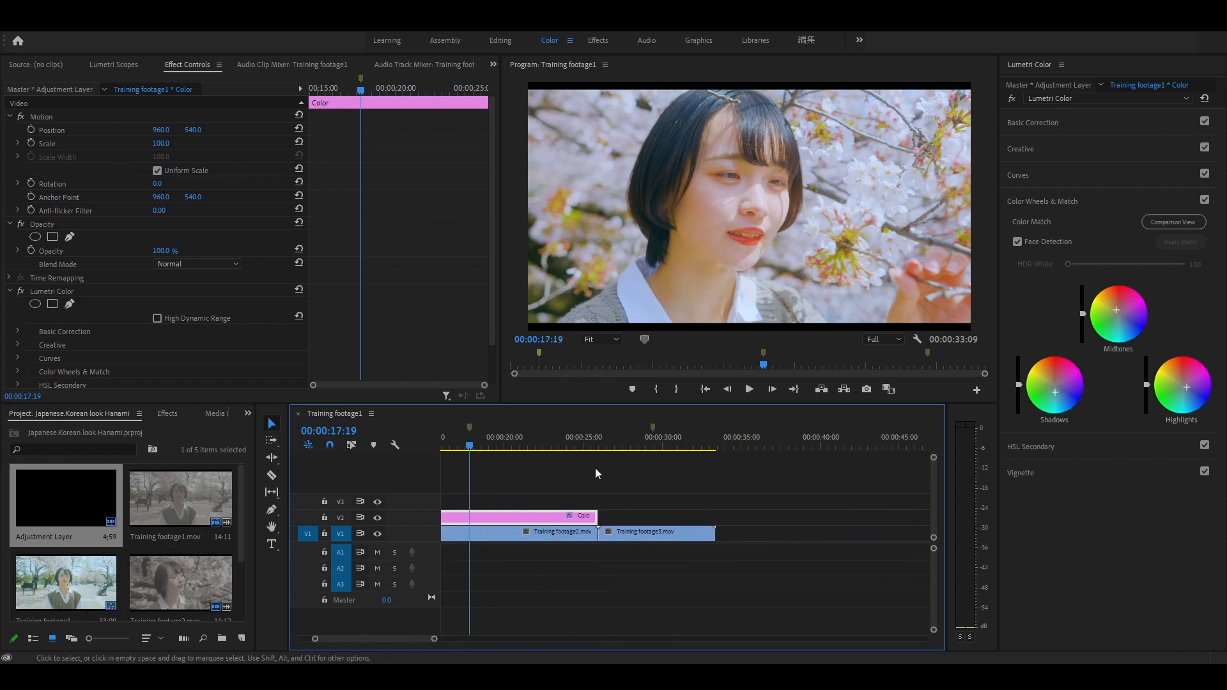
pyautogui.click(652, 446)
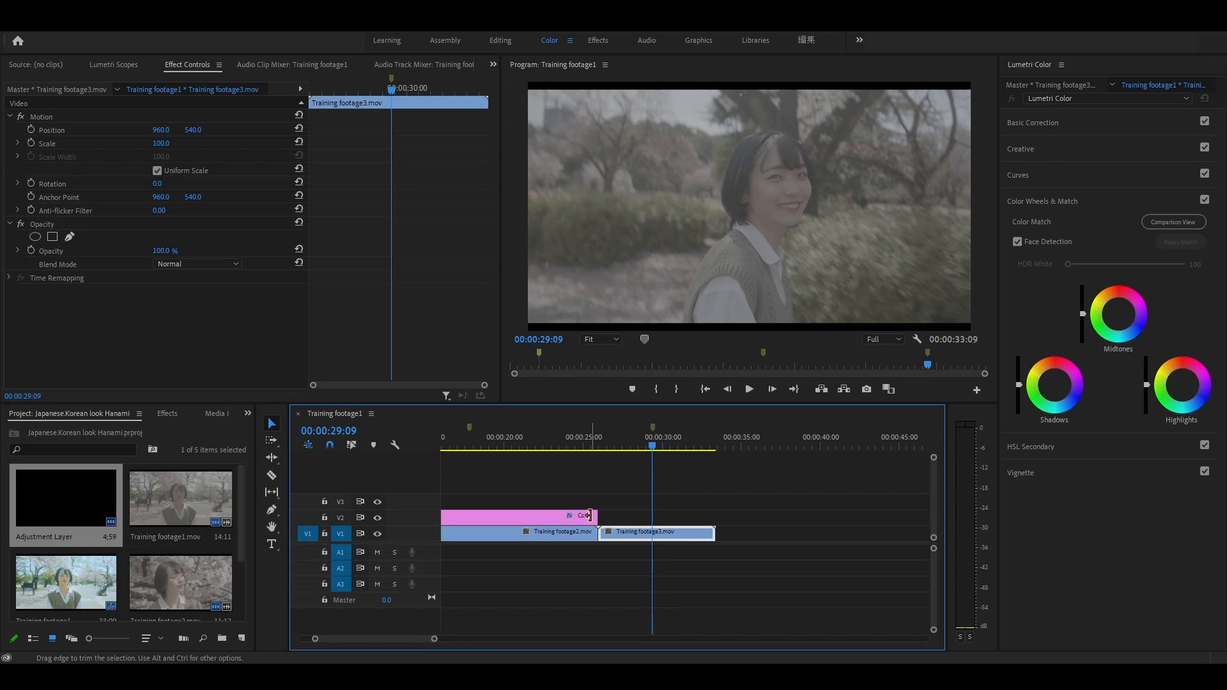
pyautogui.moveTo(590, 515); pyautogui.dragTo(707, 521)
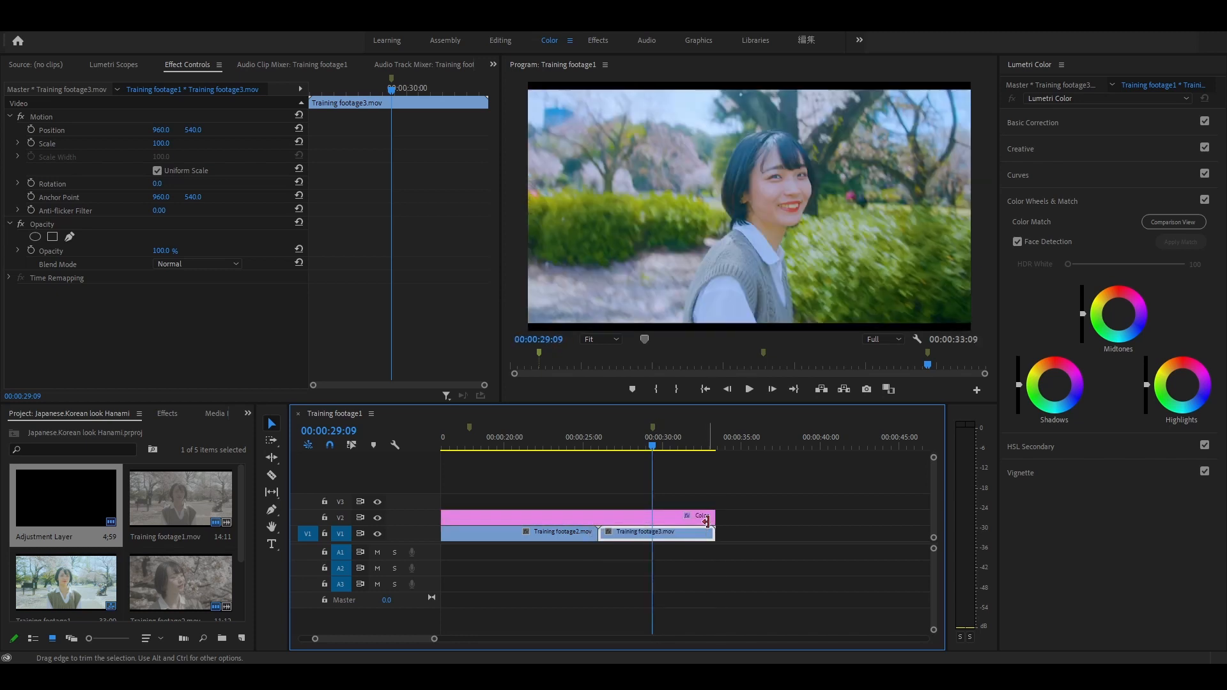
pyautogui.press('c')
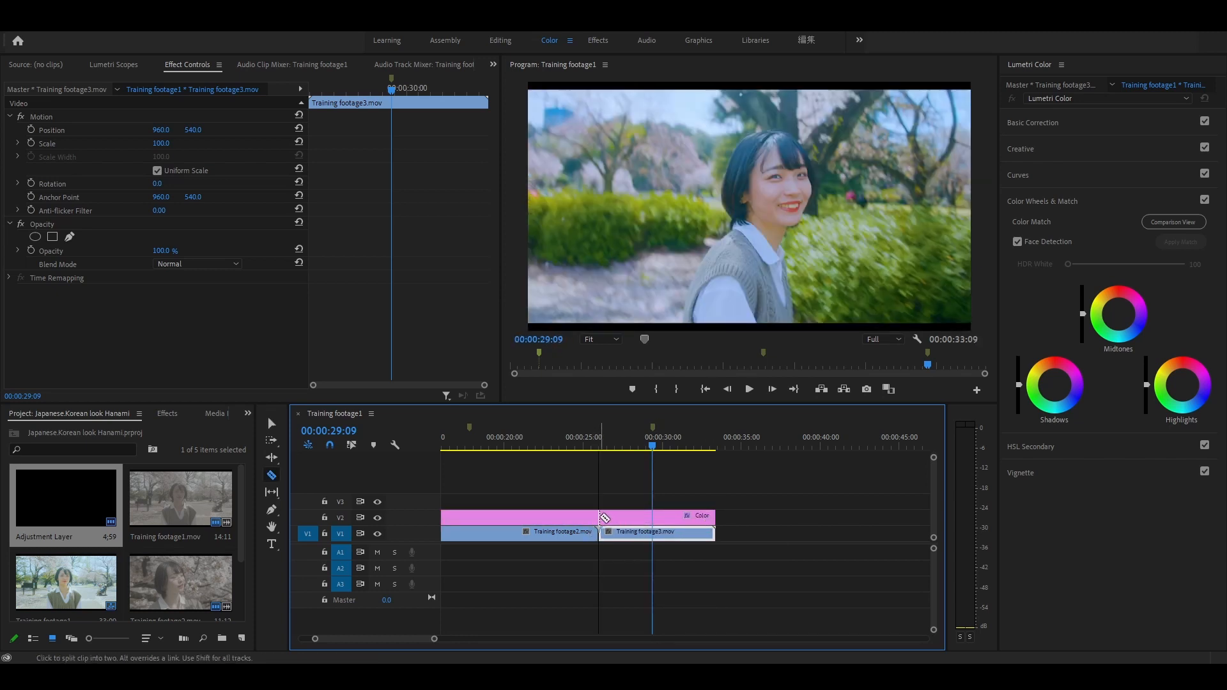
pyautogui.click(600, 516)
pyautogui.press('v')
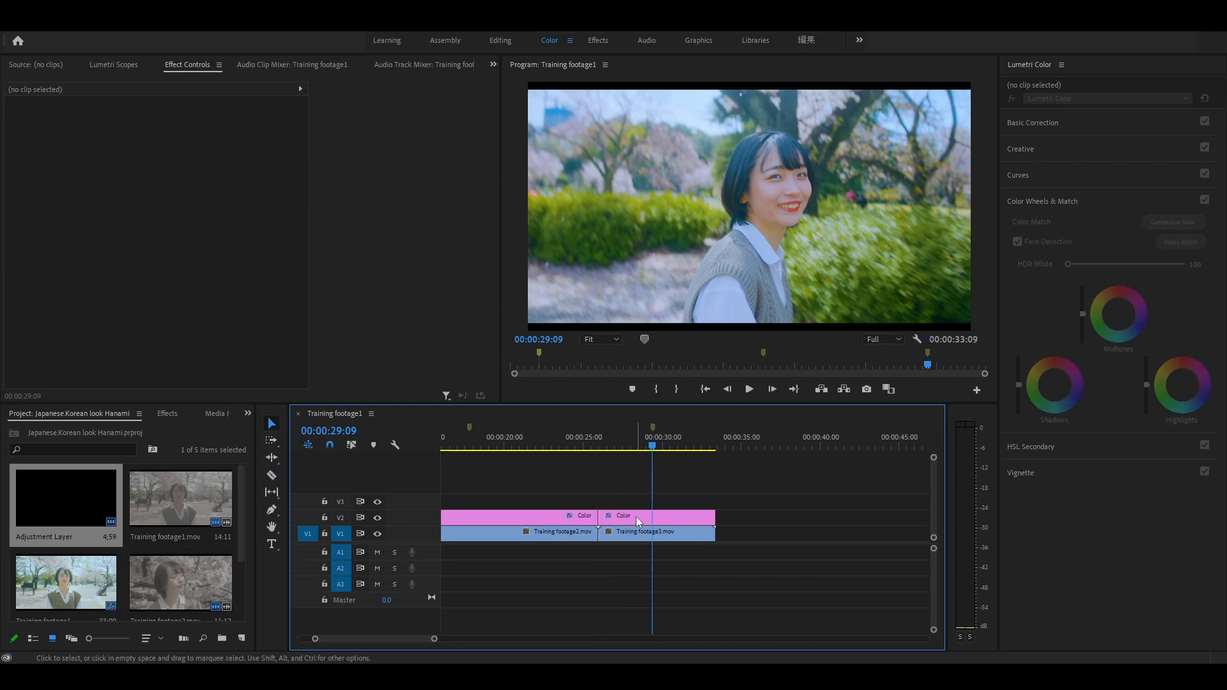
# Step: On the Color section above Training footage3, rebalance the shadow, midtone and highlight color wheels and set the temperature to about -4.3
pyautogui.click(635, 516)
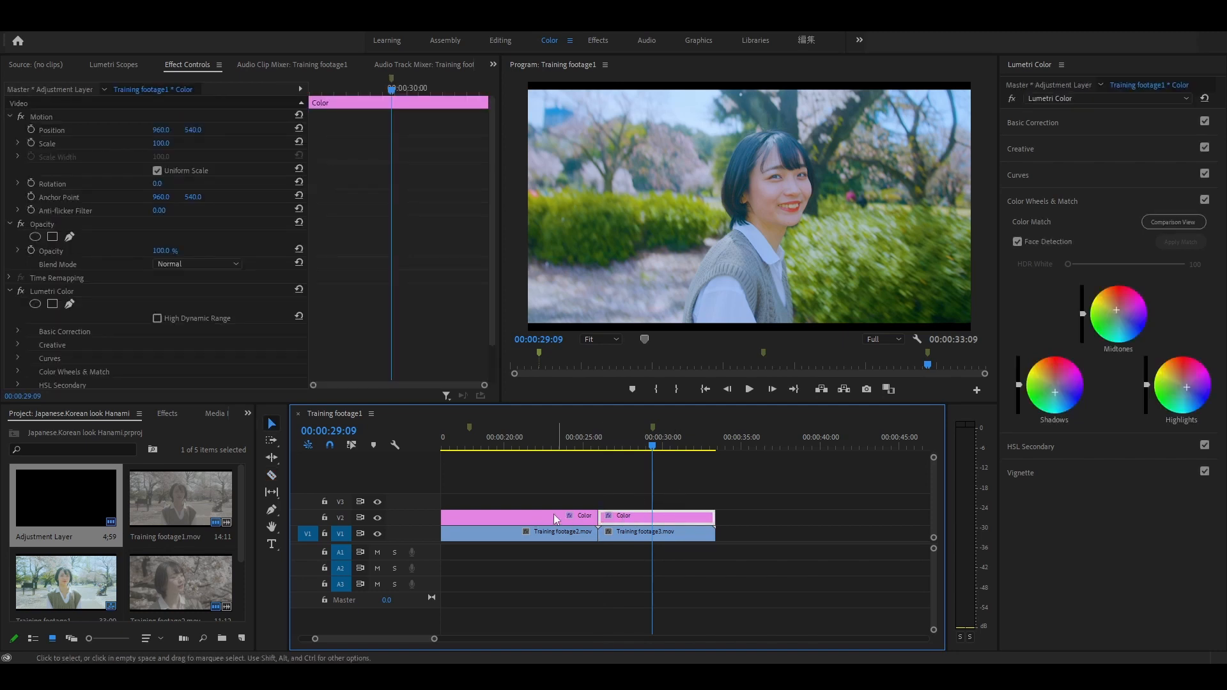
pyautogui.click(1060, 401)
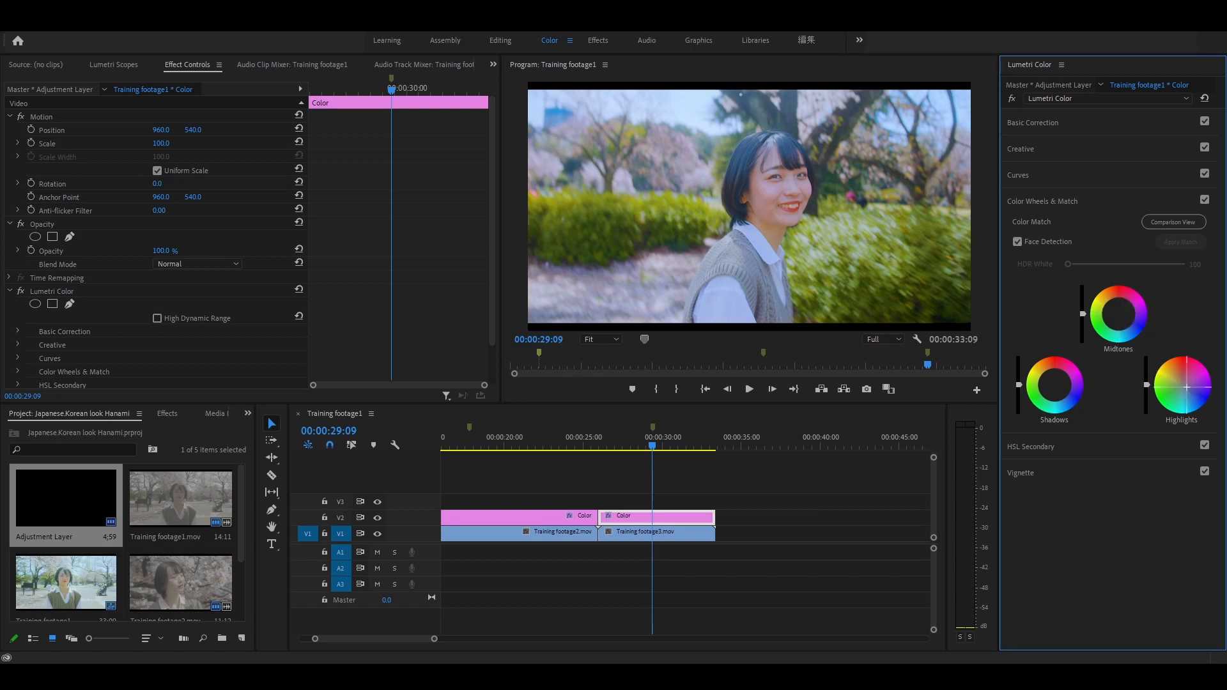
pyautogui.click(1057, 388)
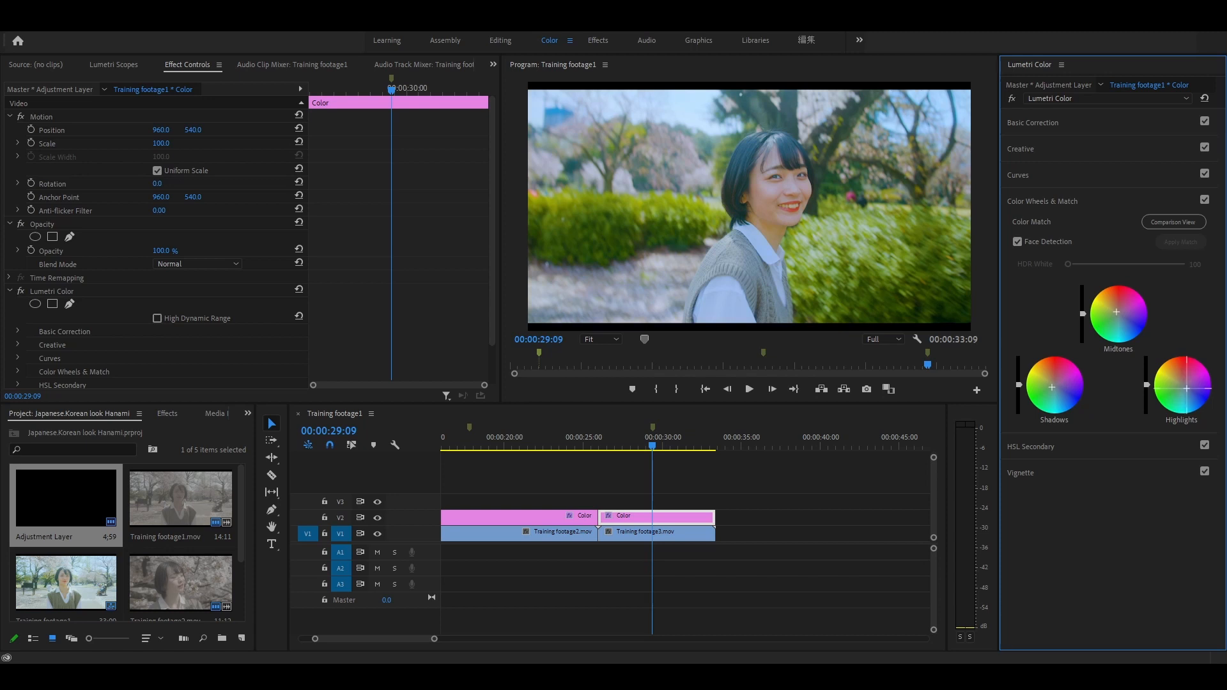
pyautogui.click(1073, 120)
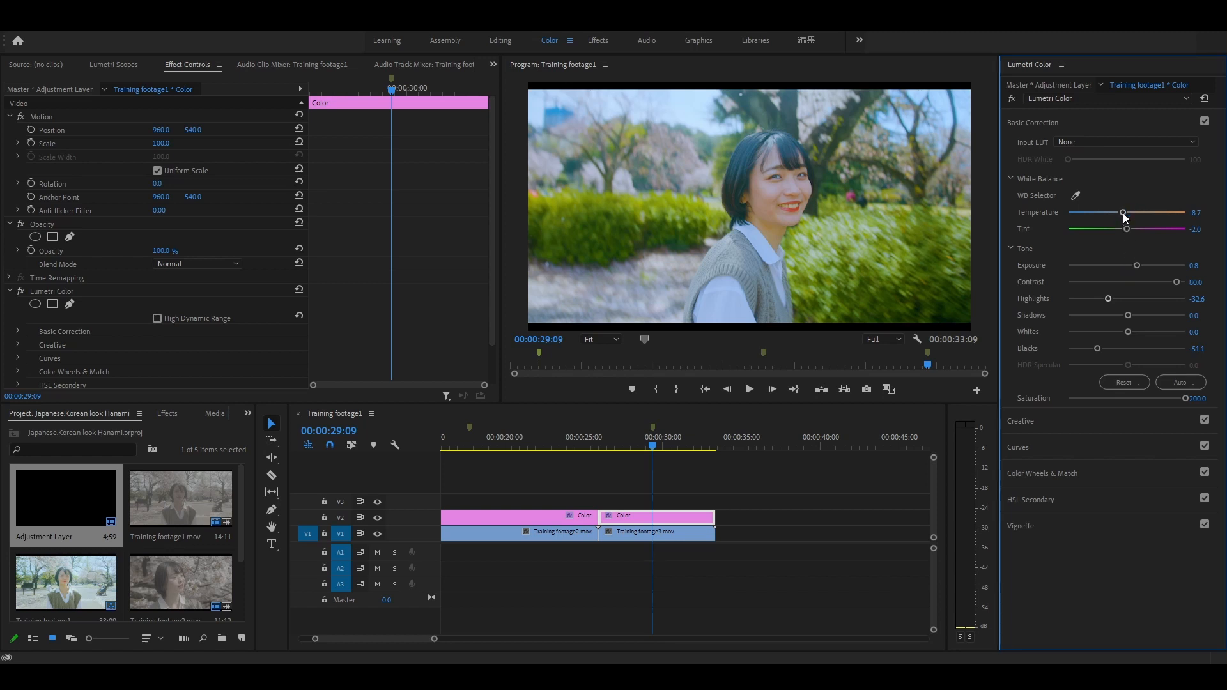
pyautogui.moveTo(1123, 213); pyautogui.dragTo(1124, 213)
# Step: Play back graded Training footage3 from several points to examine its color, and return the playhead to 00:00:02:01 in the first clip
pyautogui.moveTo(654, 453); pyautogui.dragTo(620, 464)
pyautogui.press('space')
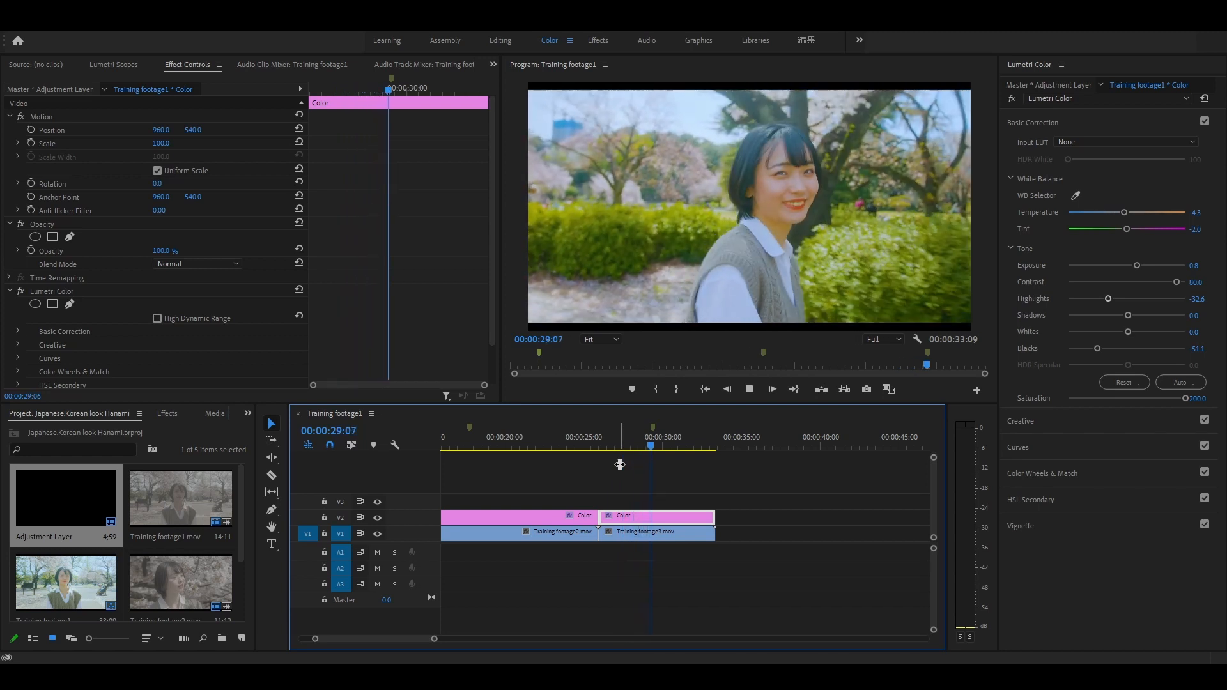
pyautogui.press('space')
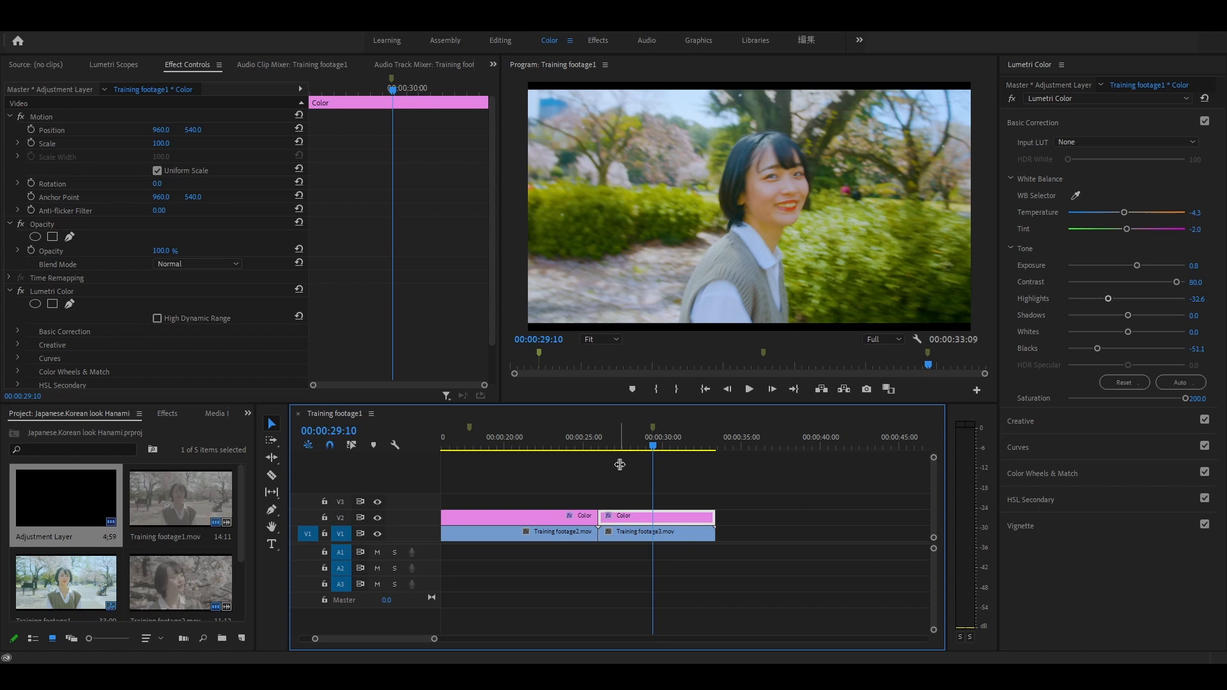
pyautogui.moveTo(617, 437); pyautogui.dragTo(632, 446)
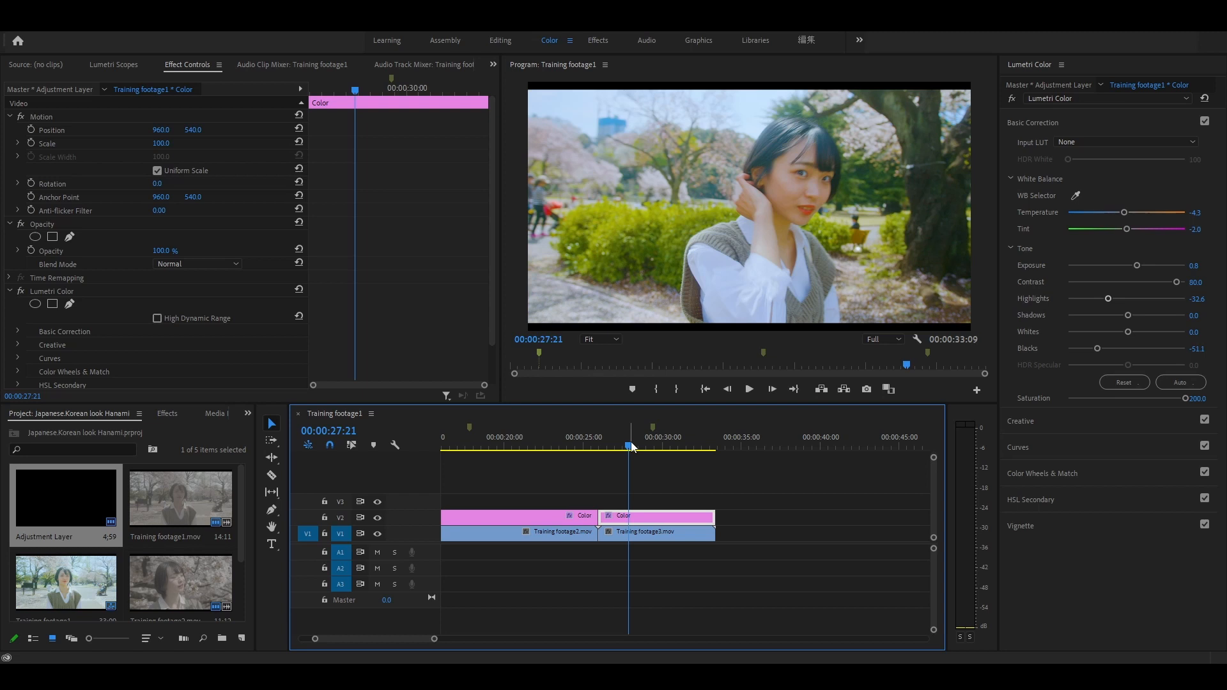
pyautogui.moveTo(631, 446)
pyautogui.mouseDown()
pyautogui.moveTo(644, 442)
pyautogui.moveTo(630, 445)
pyautogui.mouseUp()
pyautogui.press('space')
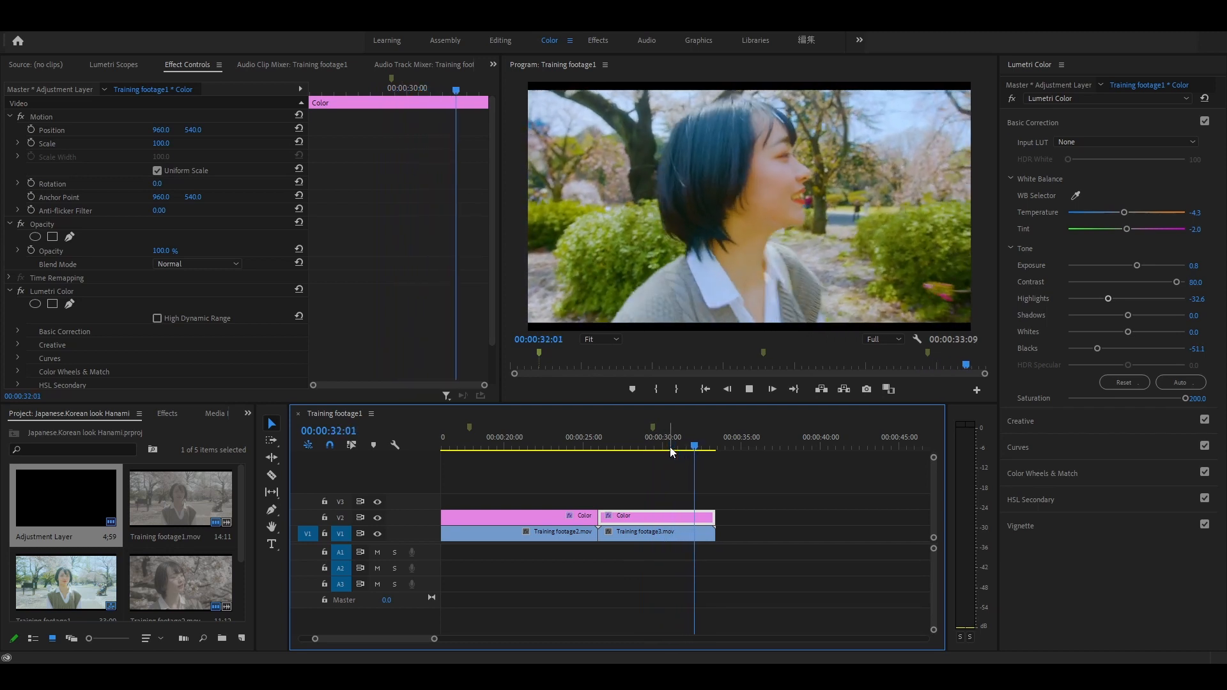
pyautogui.press('space')
pyautogui.click(623, 447)
pyautogui.moveTo(623, 448); pyautogui.dragTo(617, 449)
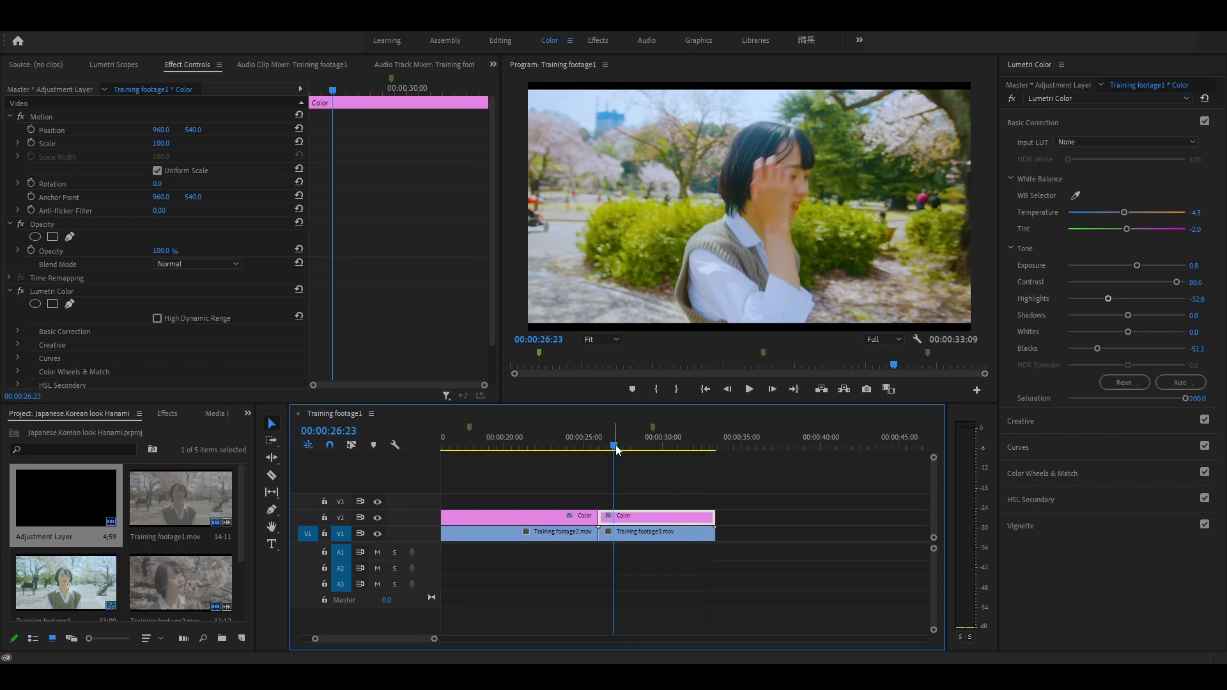
pyautogui.press('space')
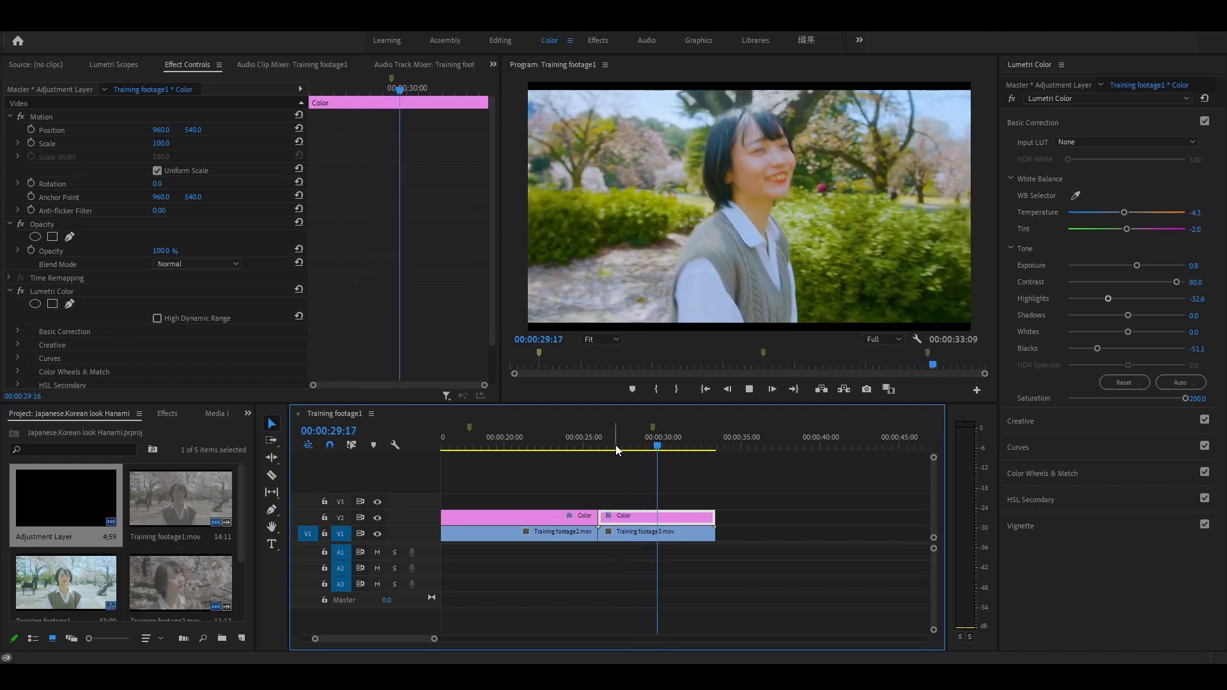
pyautogui.press('space')
pyautogui.press('Home')
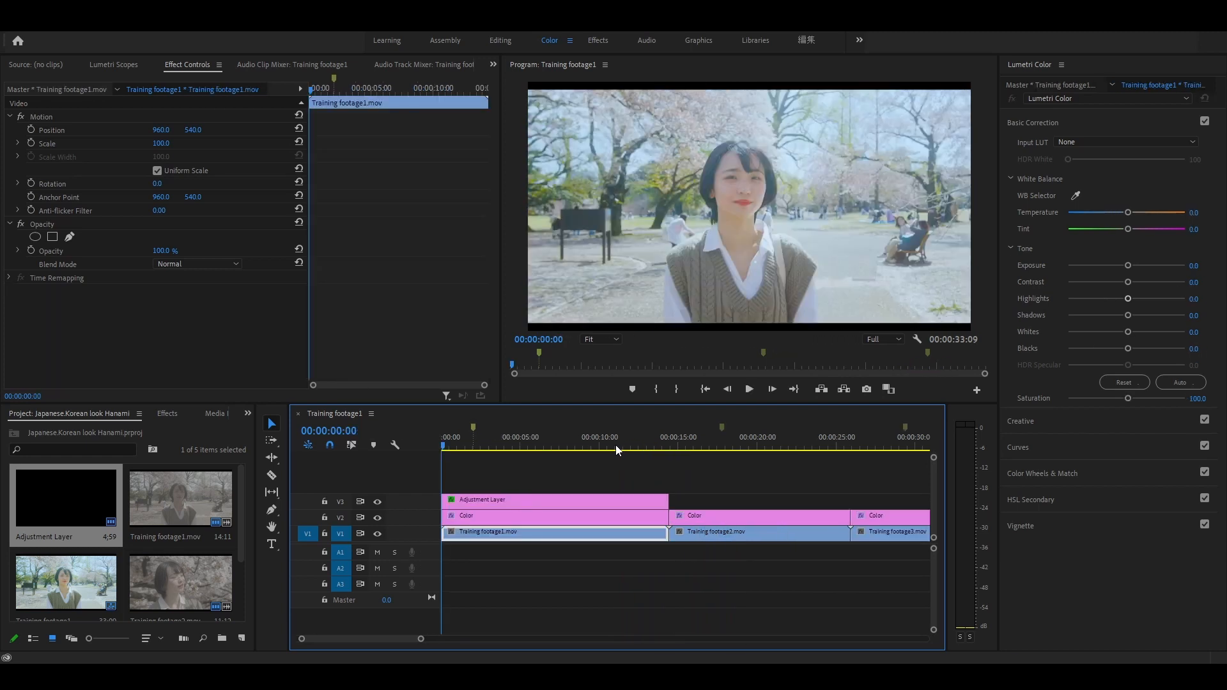
pyautogui.click(473, 442)
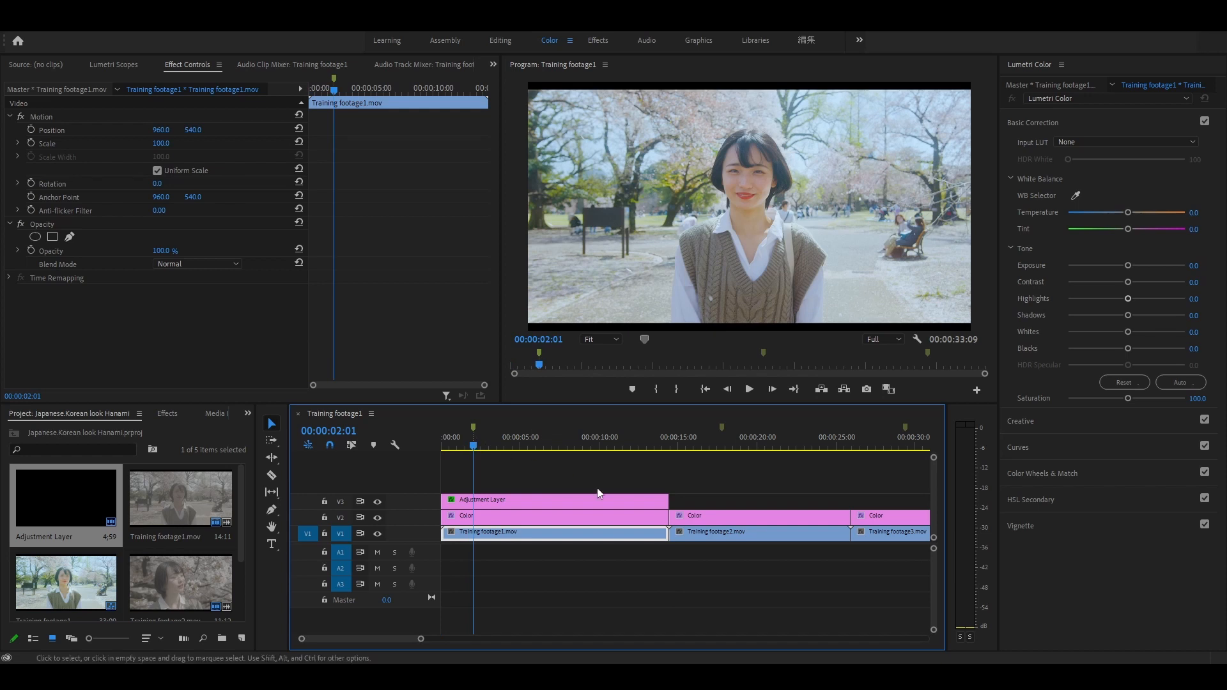